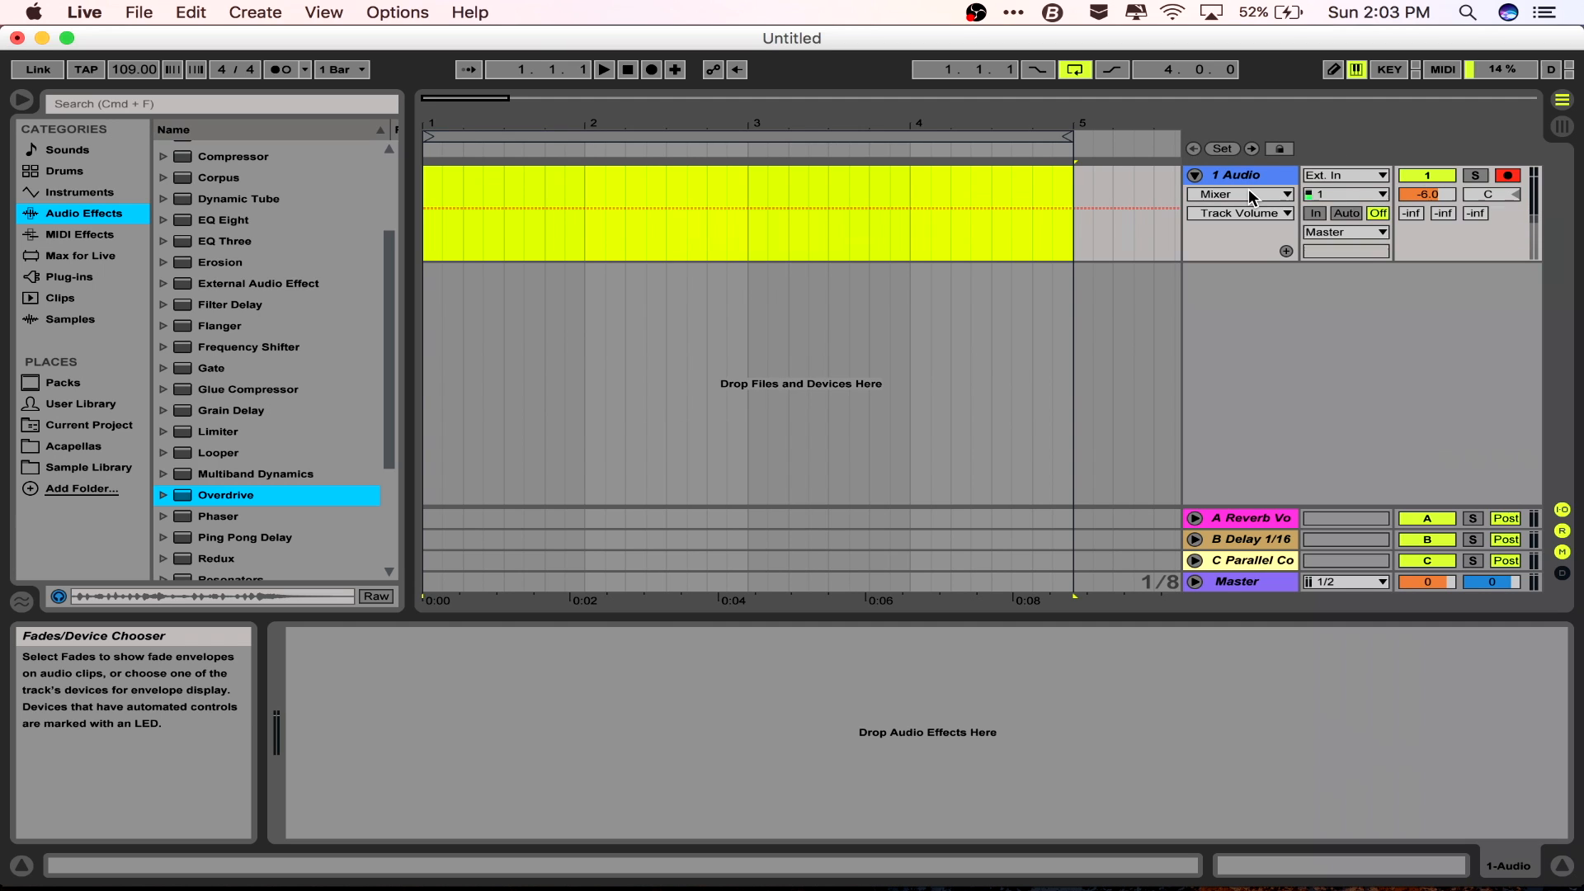
- Hide the info view, the browser and the device detail view to enlarge the arrangement
left_click(21, 865)
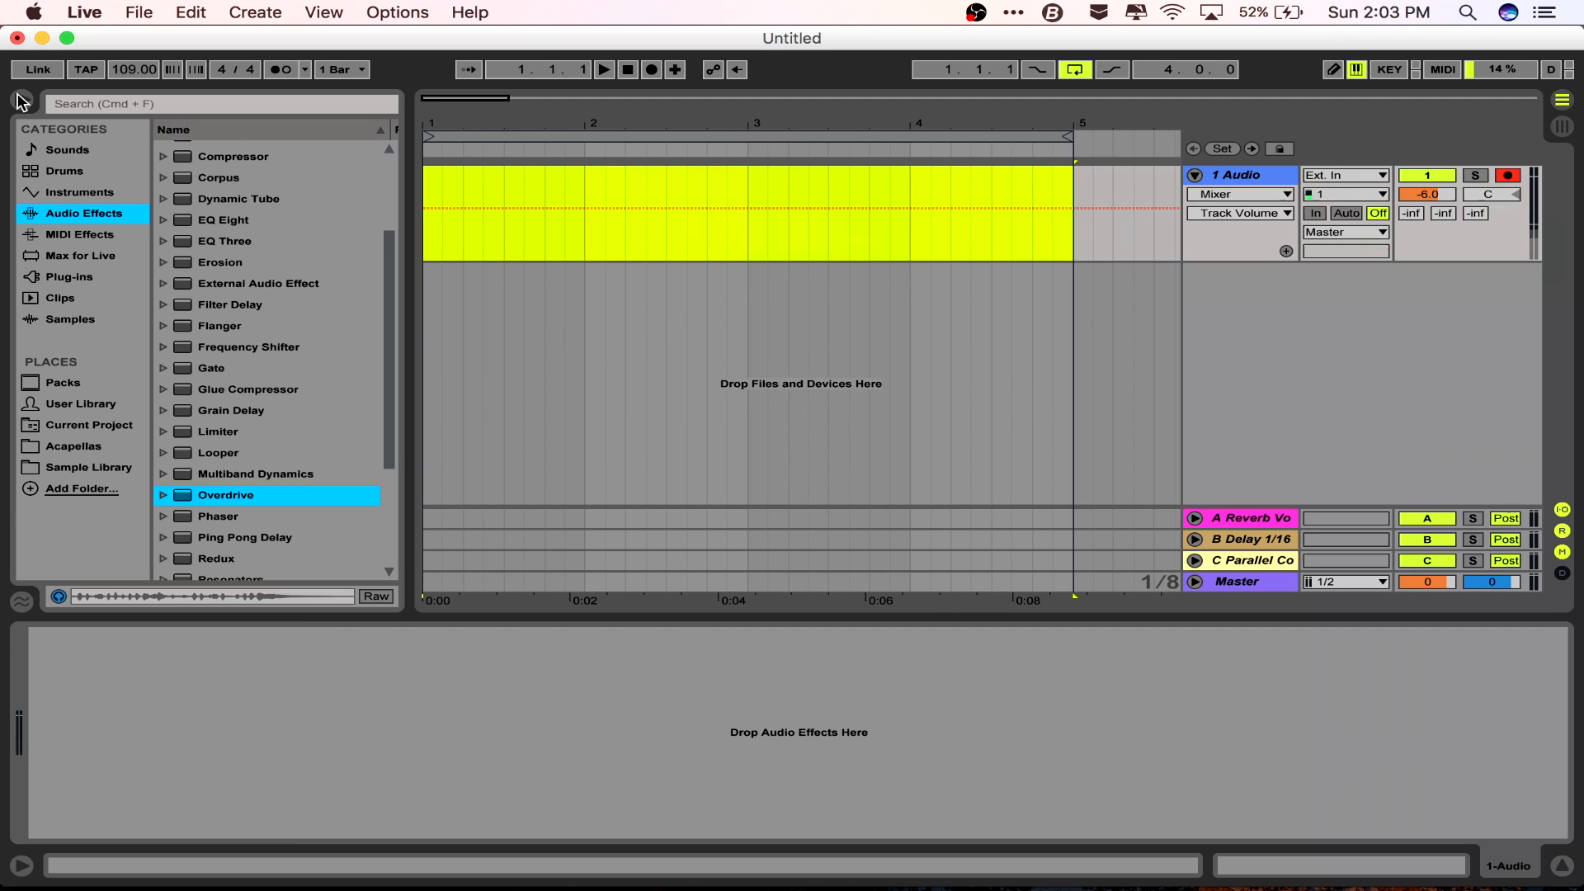
left_click(22, 101)
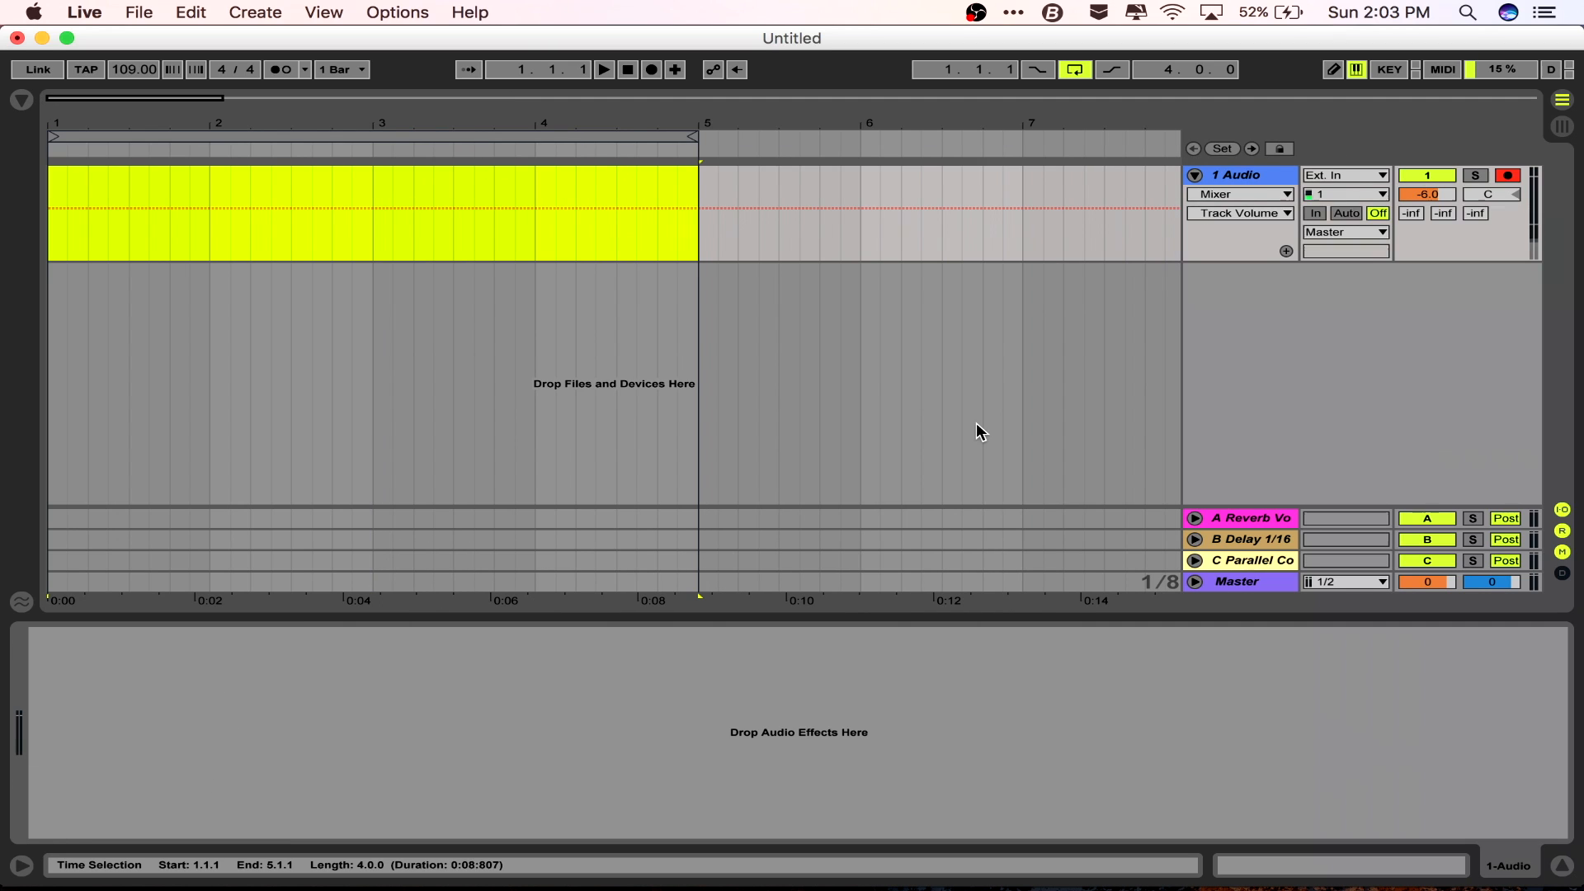
left_click(1566, 870)
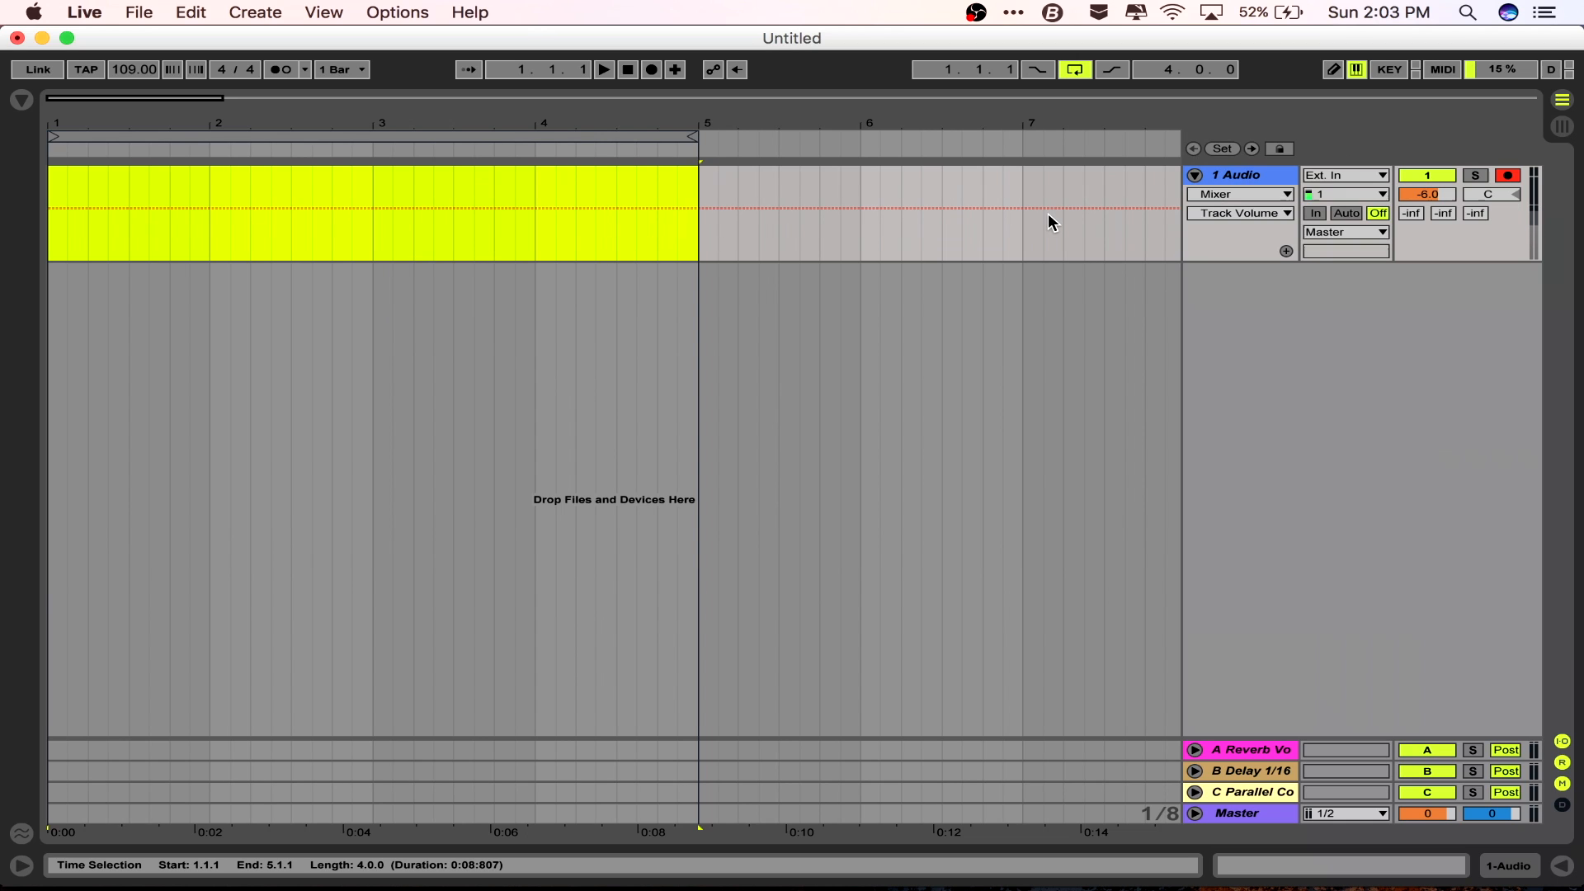
- Rename the 1 Audio track to "Audio Track"
left_click(1226, 177)
key("super+r")
type("Audio Track")
key("Return")
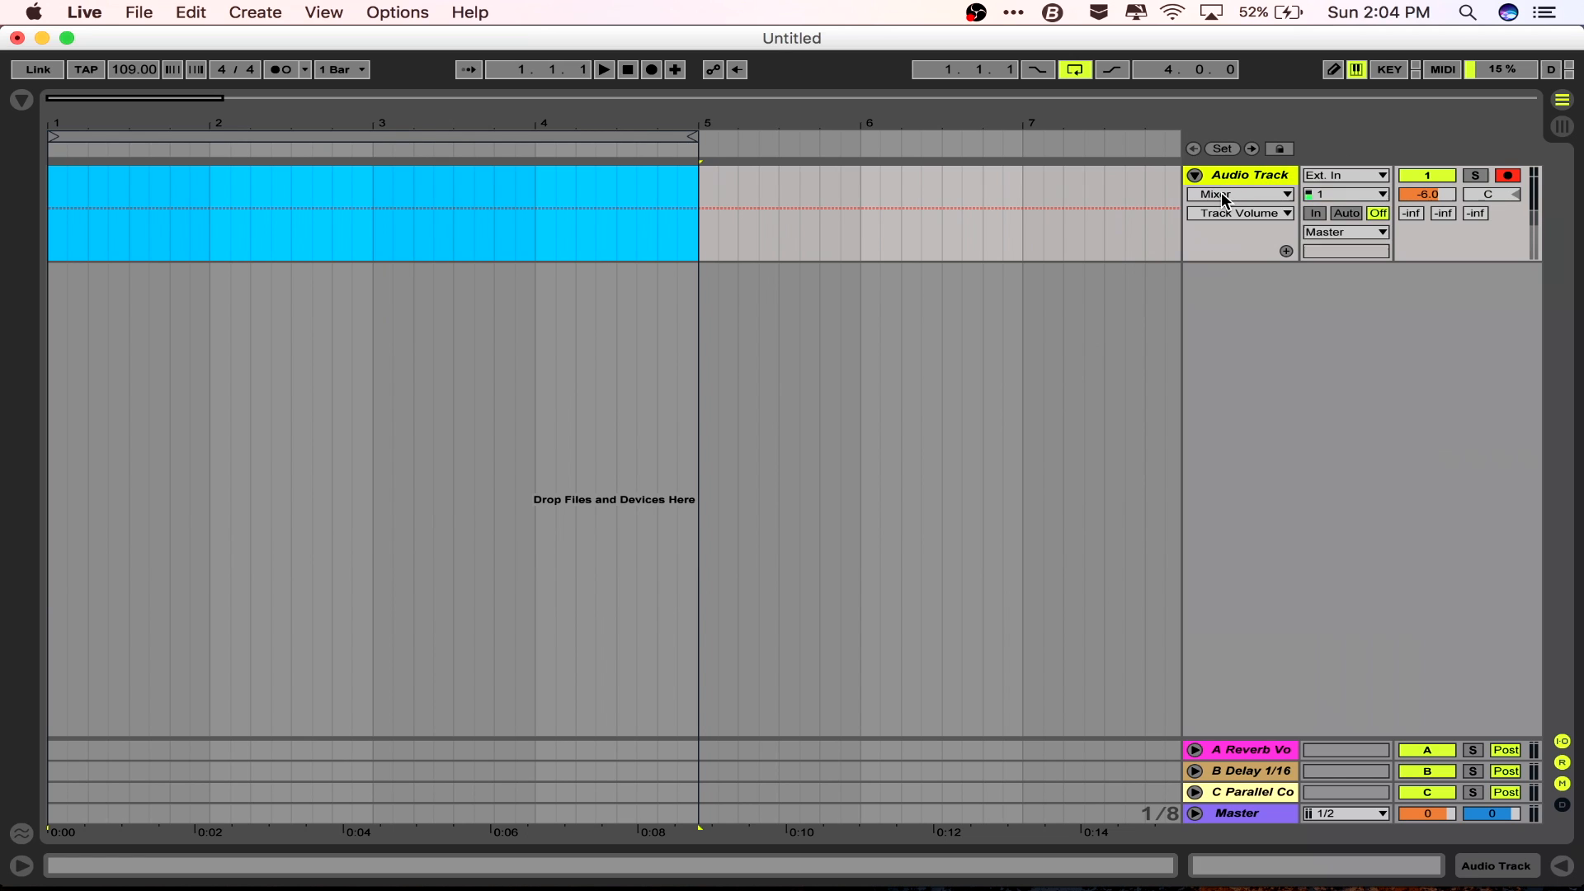
- Check the device and automation choosers of Audio Track, and fold and unfold the track
left_click(1224, 200)
left_click(1229, 217)
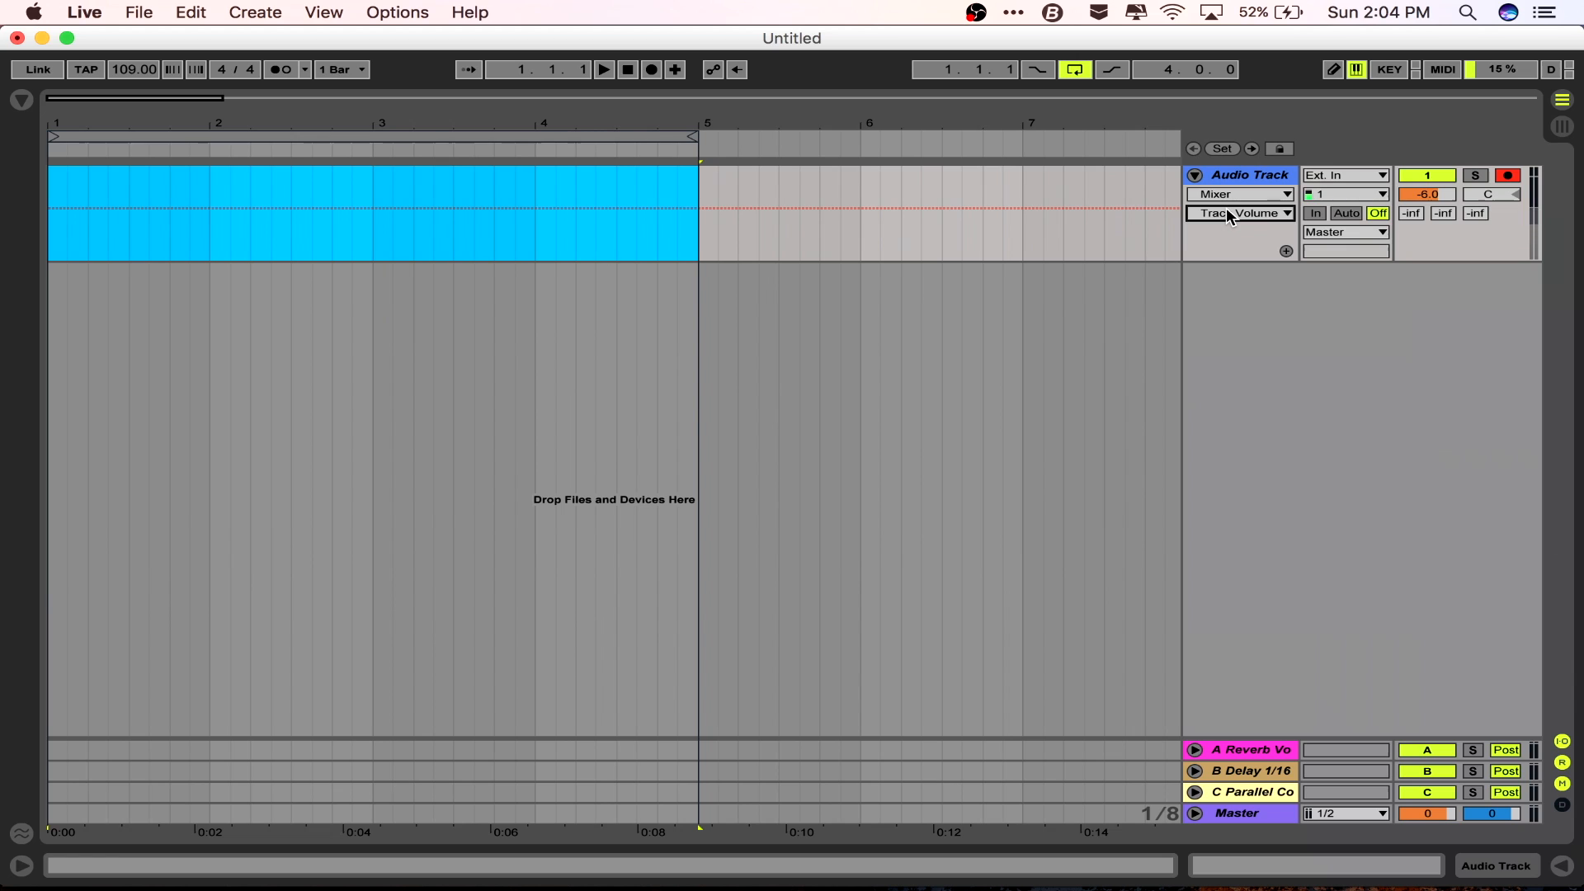
left_click(1194, 175)
left_click(1194, 176)
- Set Audio Track's input to Ext. In, using mono input channel 1
left_click(1325, 177)
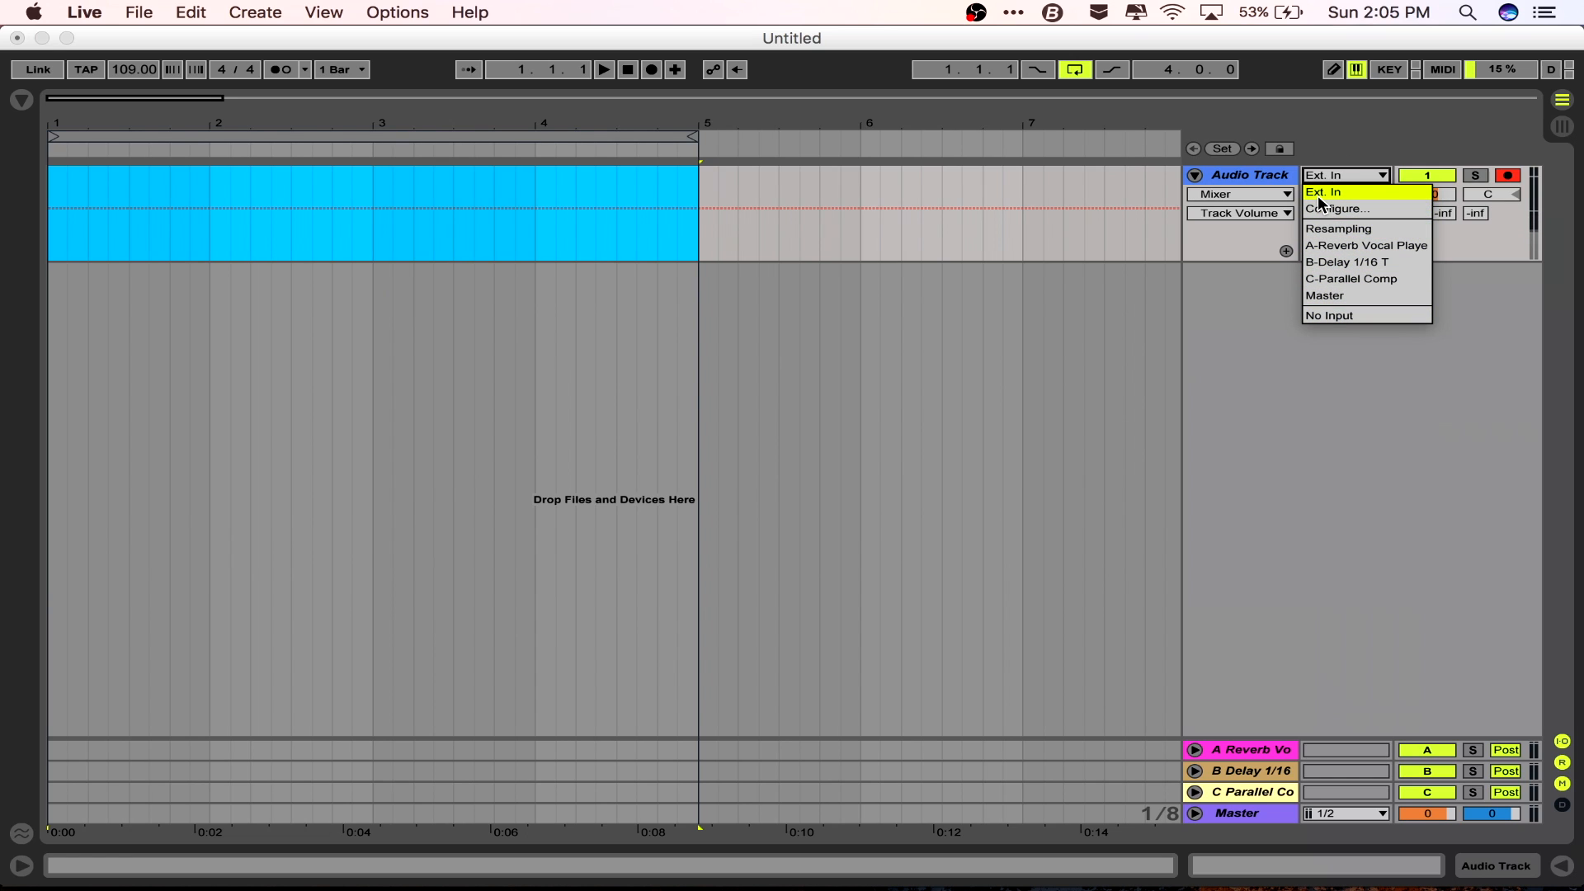
left_click(1324, 196)
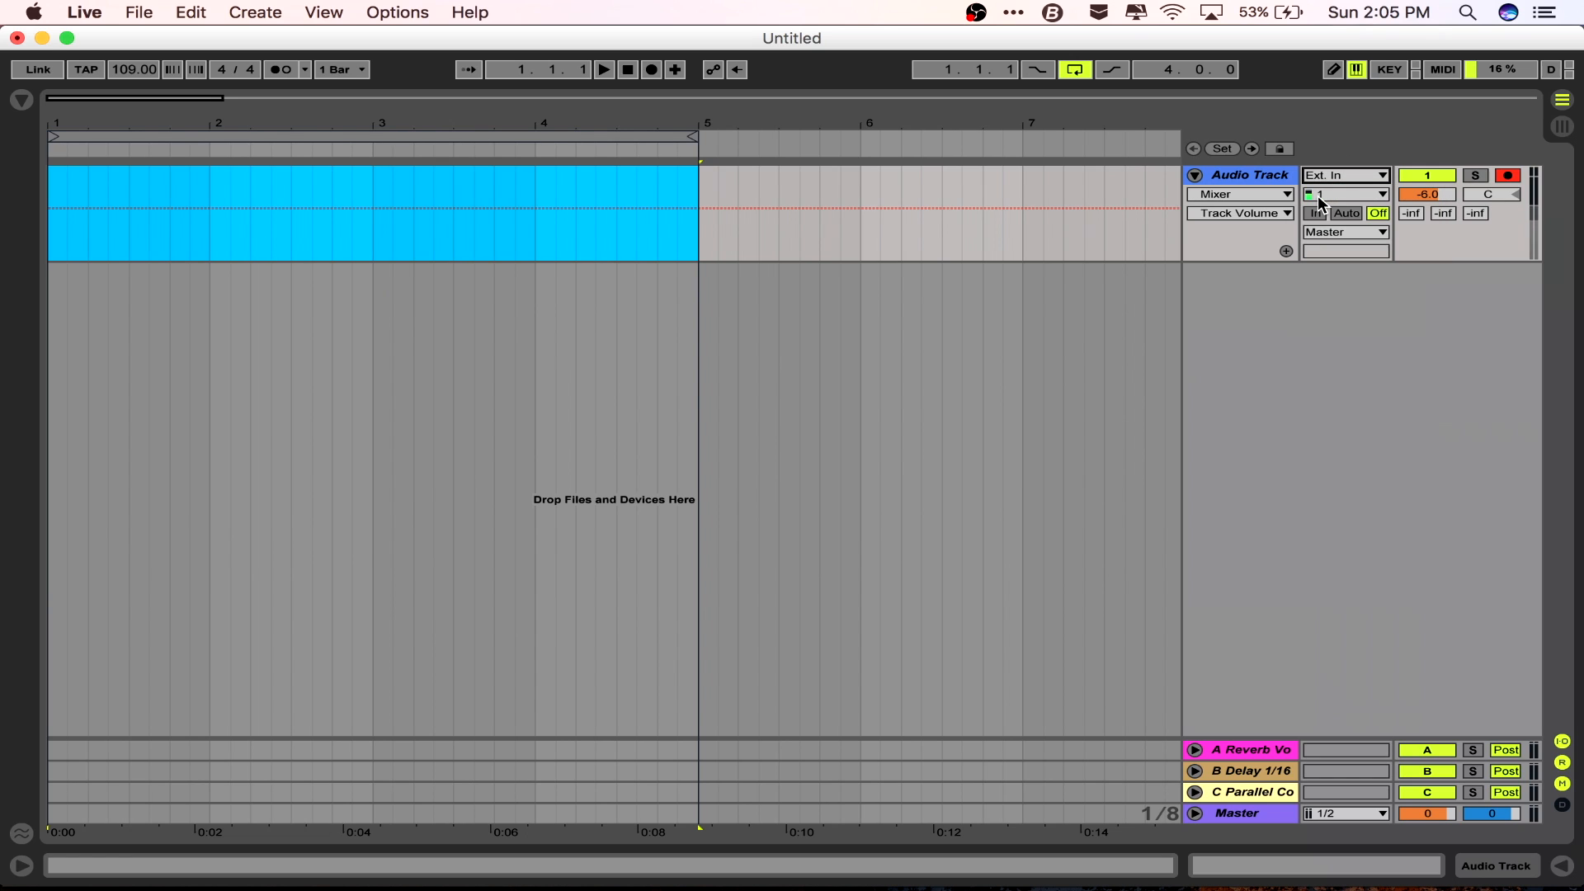
left_click(1320, 195)
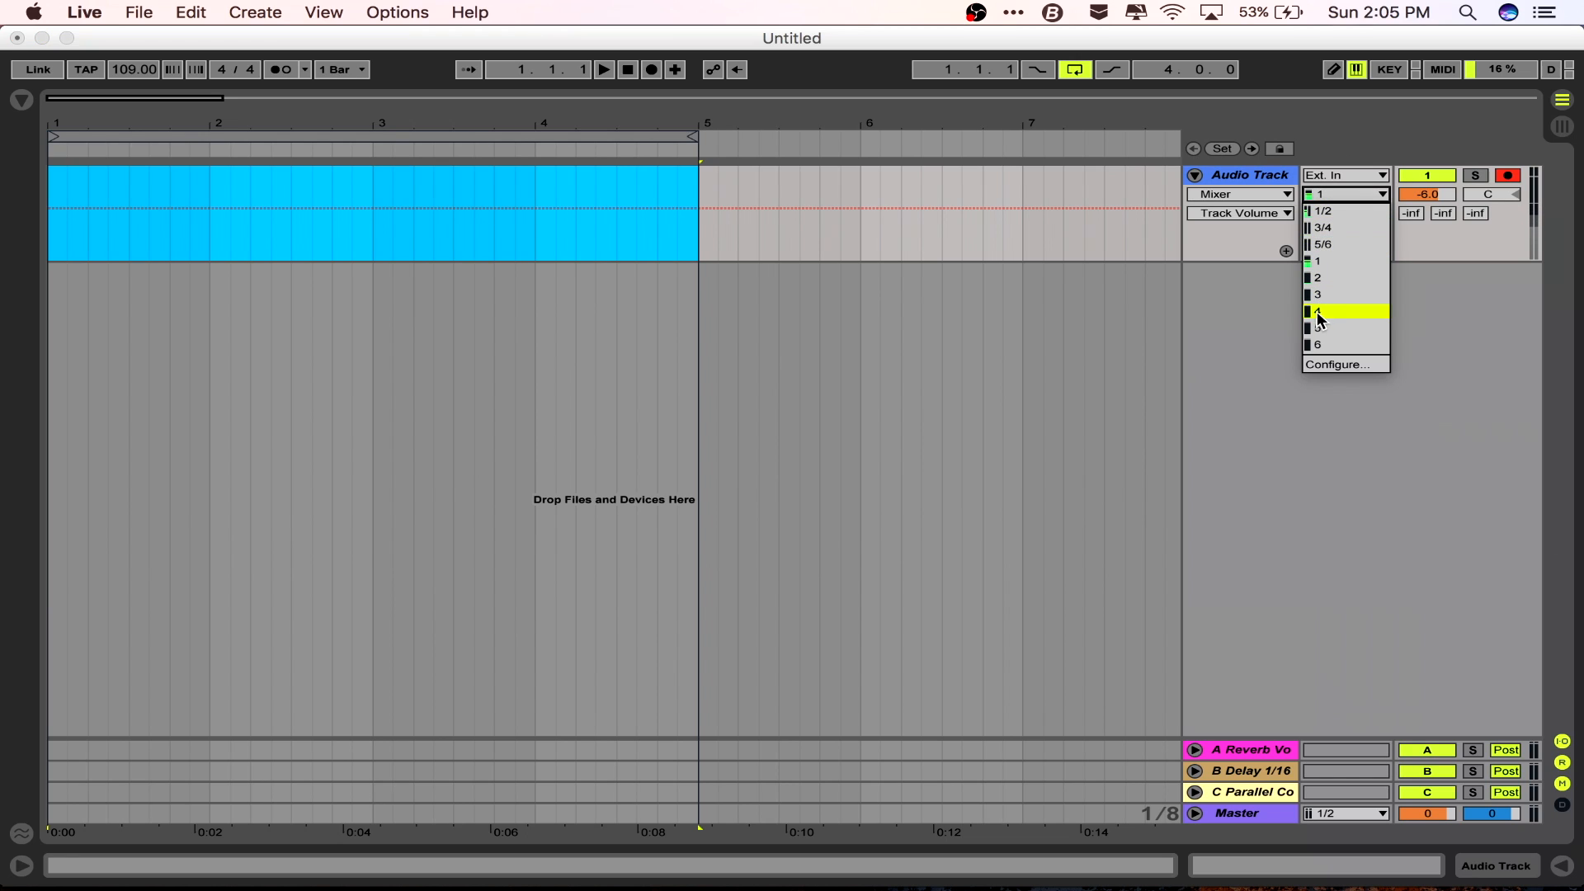
left_click(1320, 263)
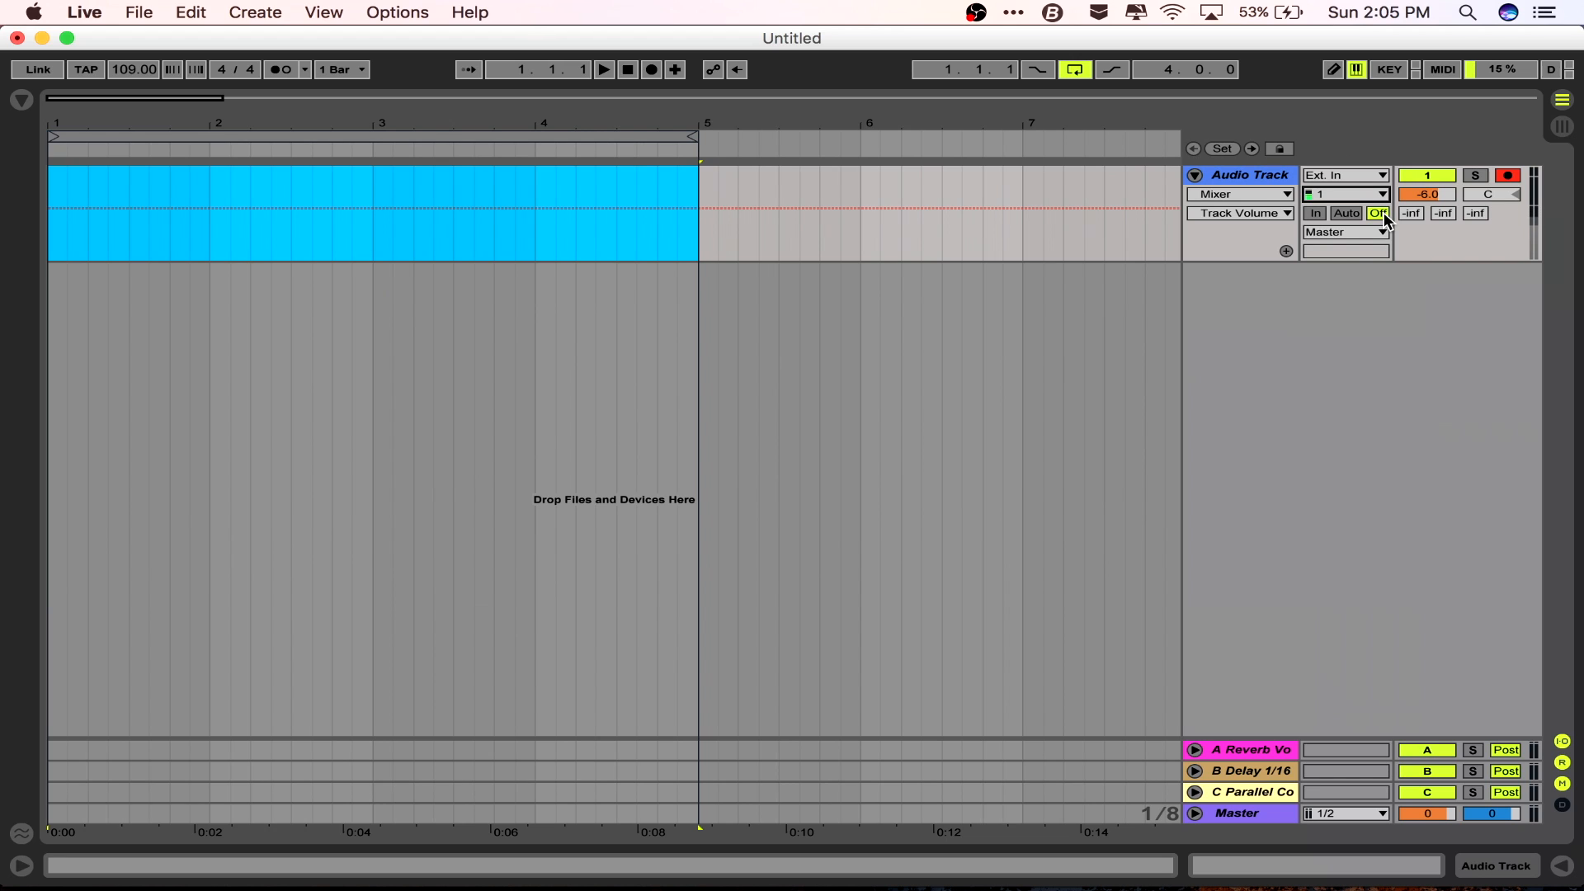
- Set Audio Track's monitoring to Auto and toggle its record arm several times, ending with the track disarmed
left_click(1341, 214)
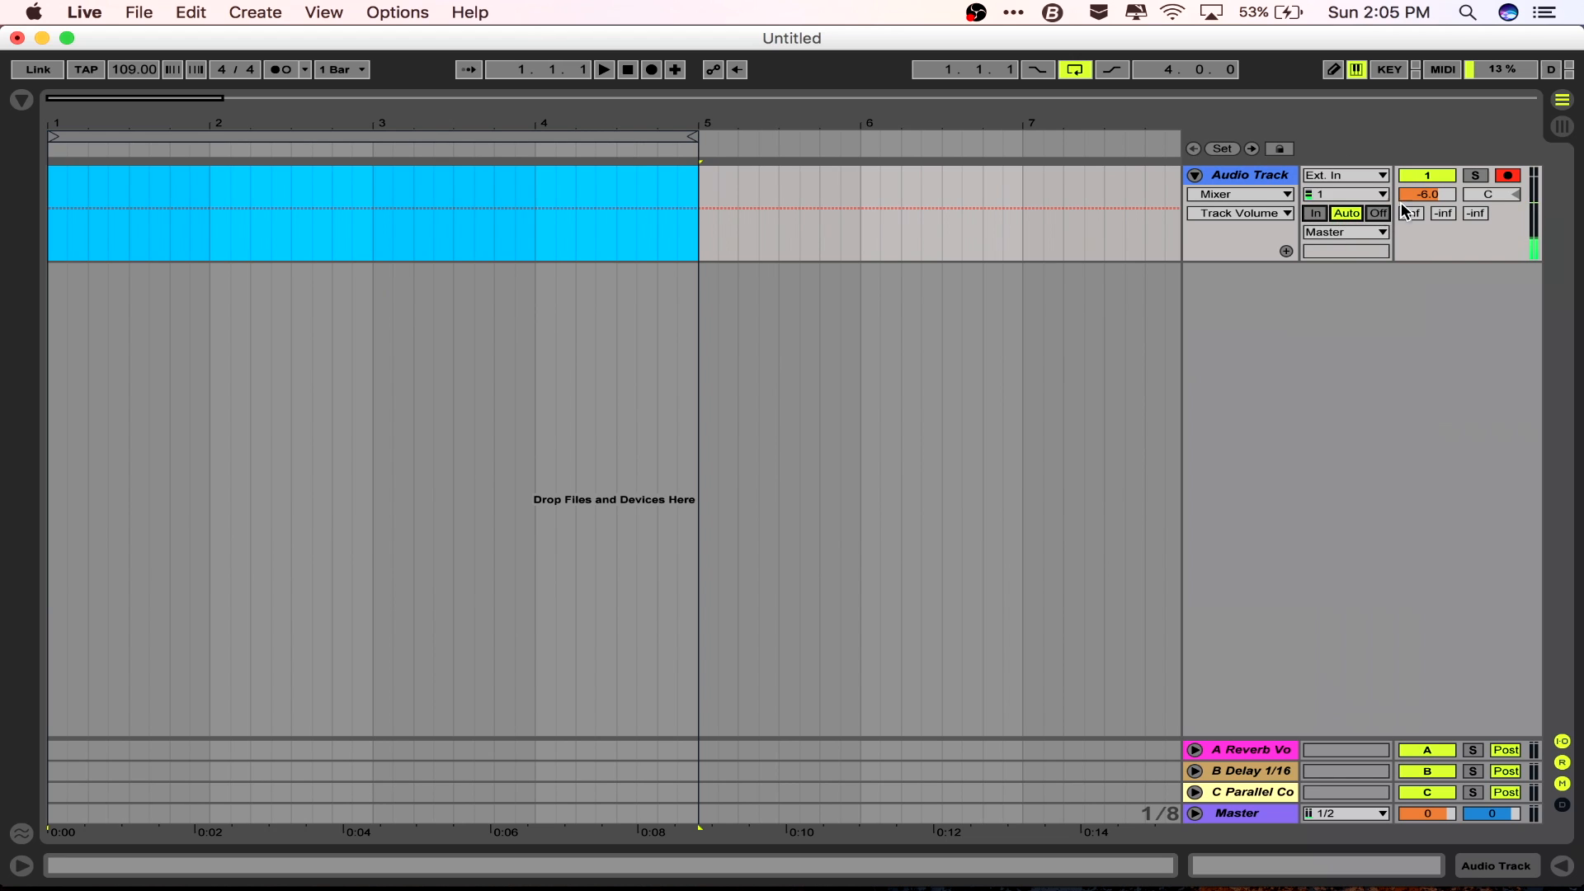
left_click(1509, 176)
left_click(1515, 177)
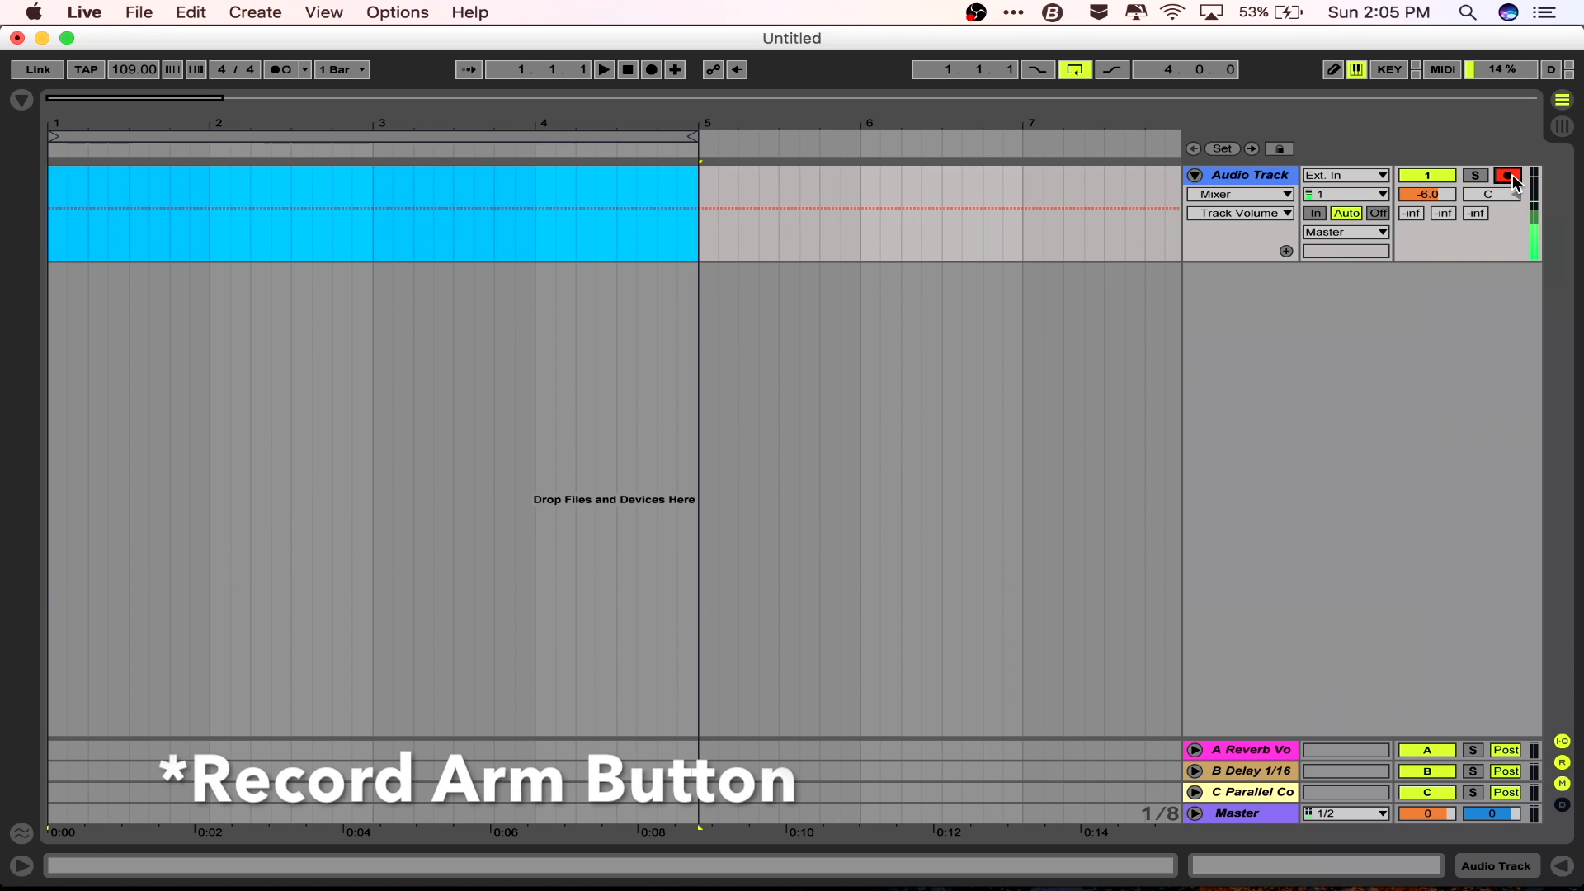
left_click(1515, 176)
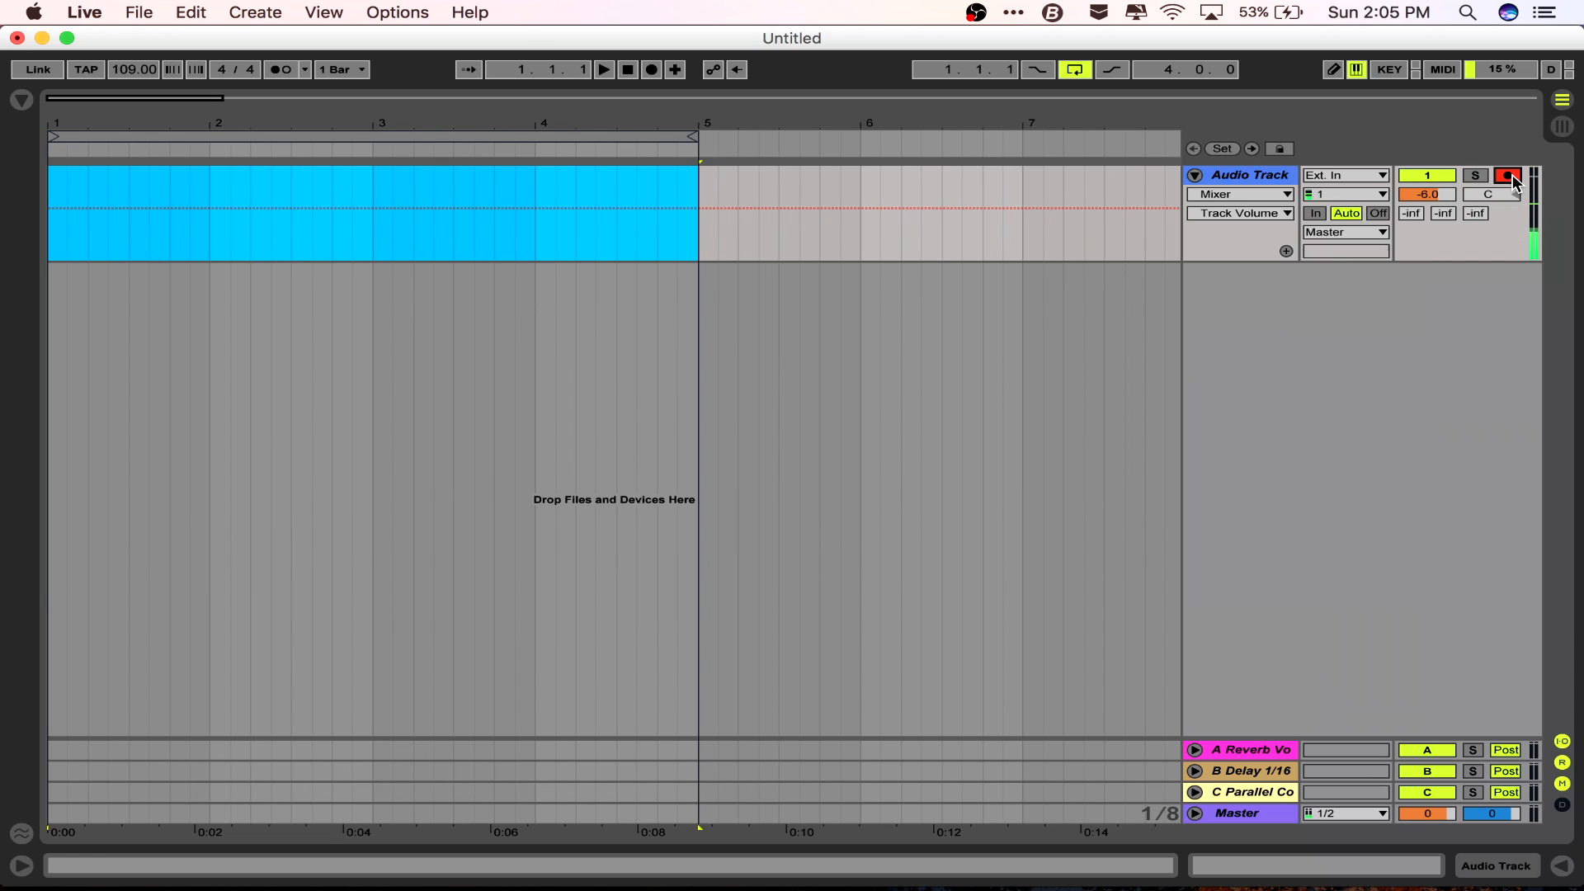
left_click(1515, 178)
- Try In monitoring on Audio Track before setting monitoring to Off, and route the track's output to Master
left_click(1318, 217)
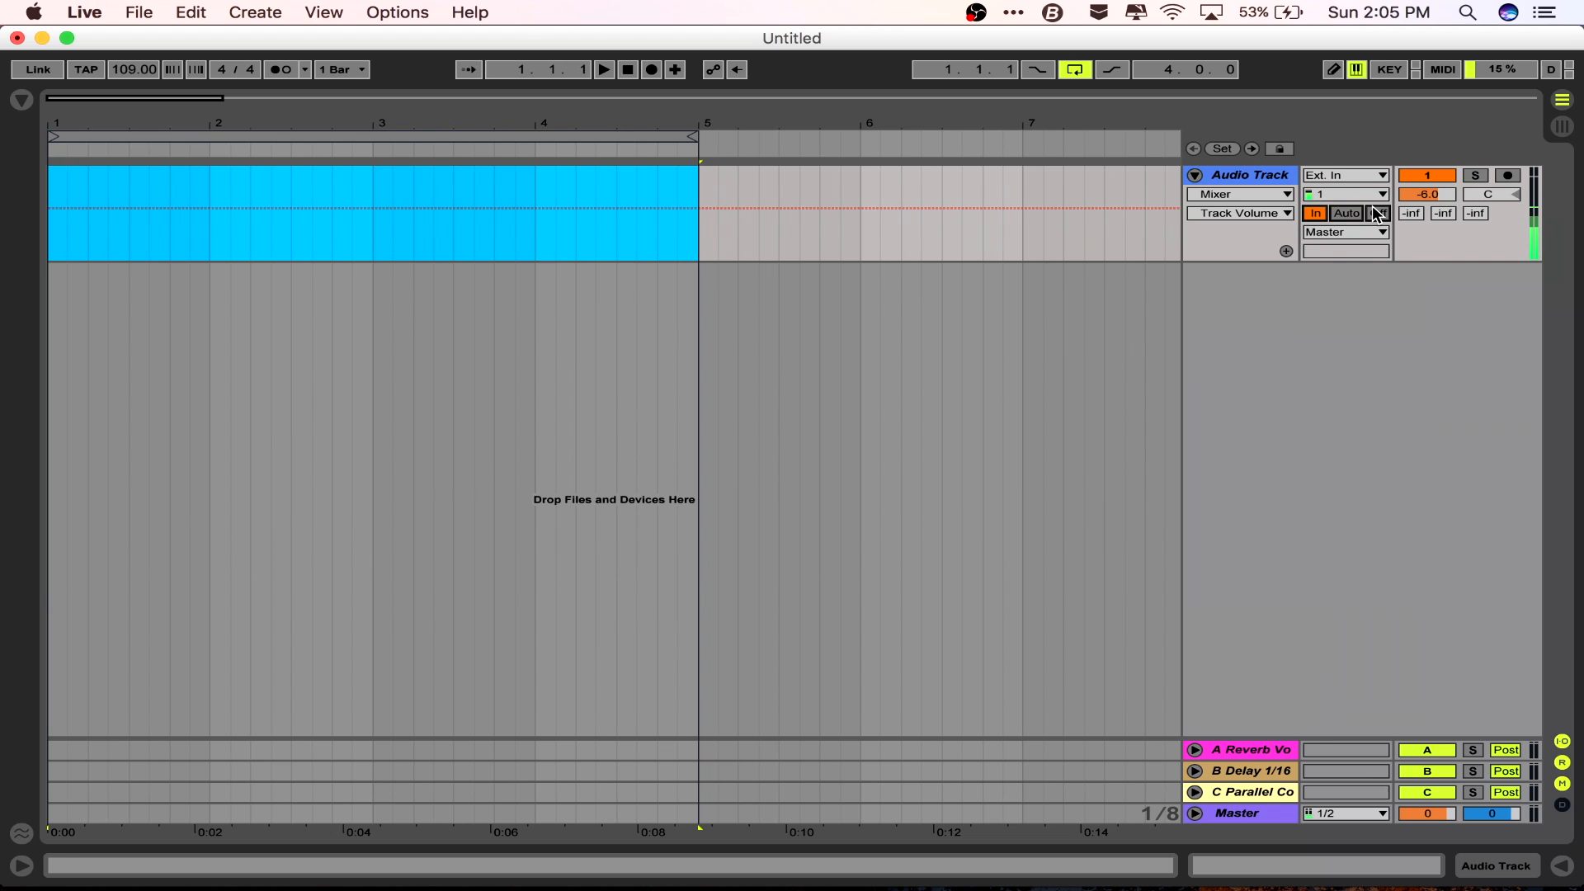
left_click(1506, 175)
left_click(1377, 214)
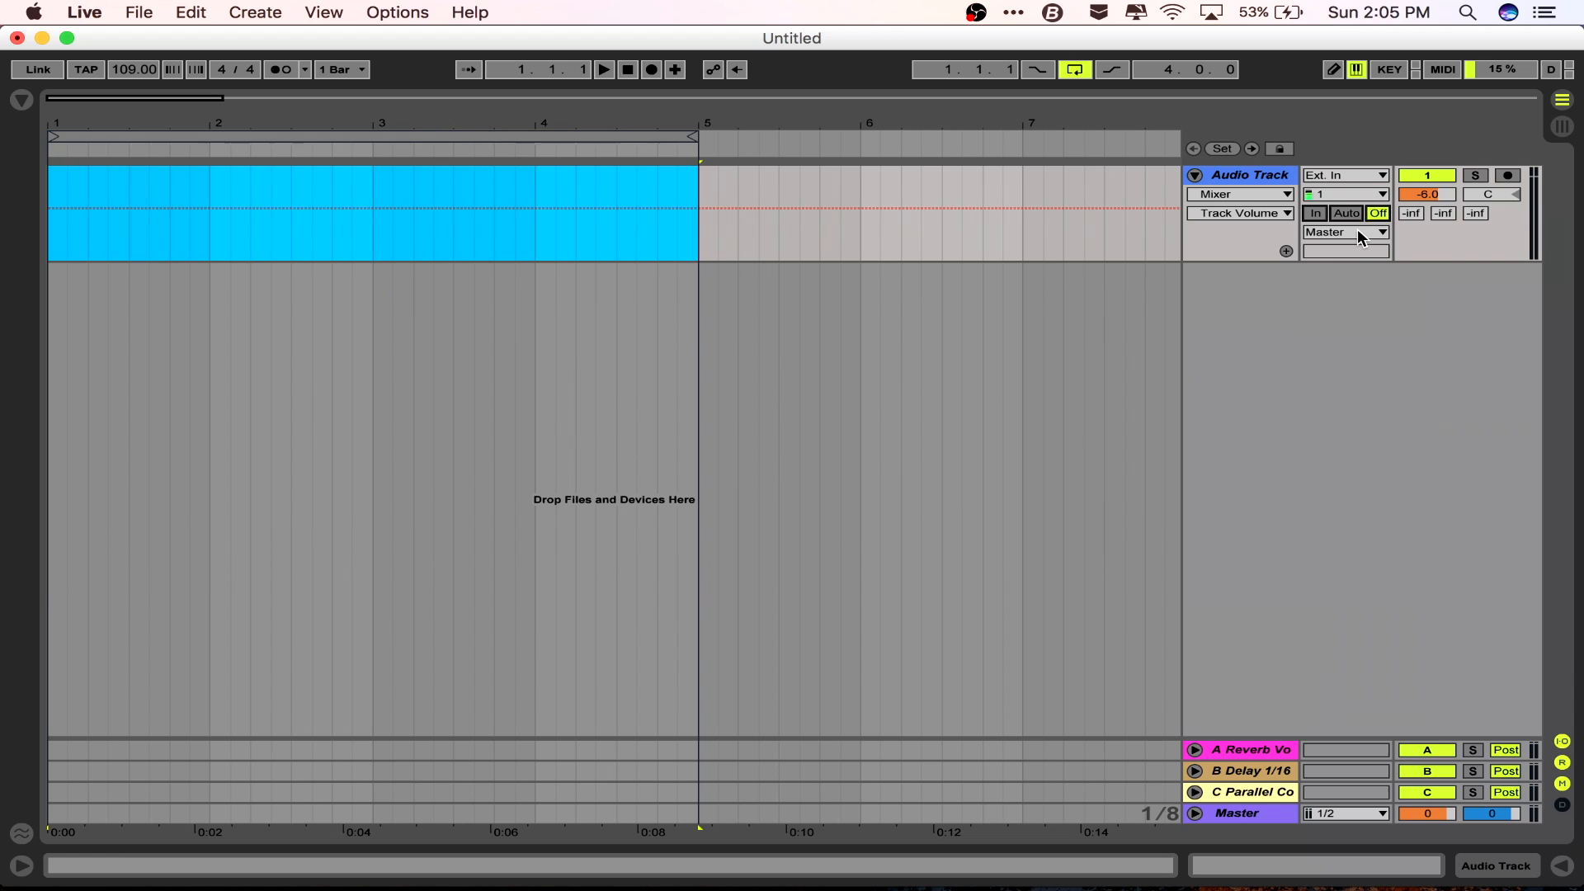
left_click(1359, 234)
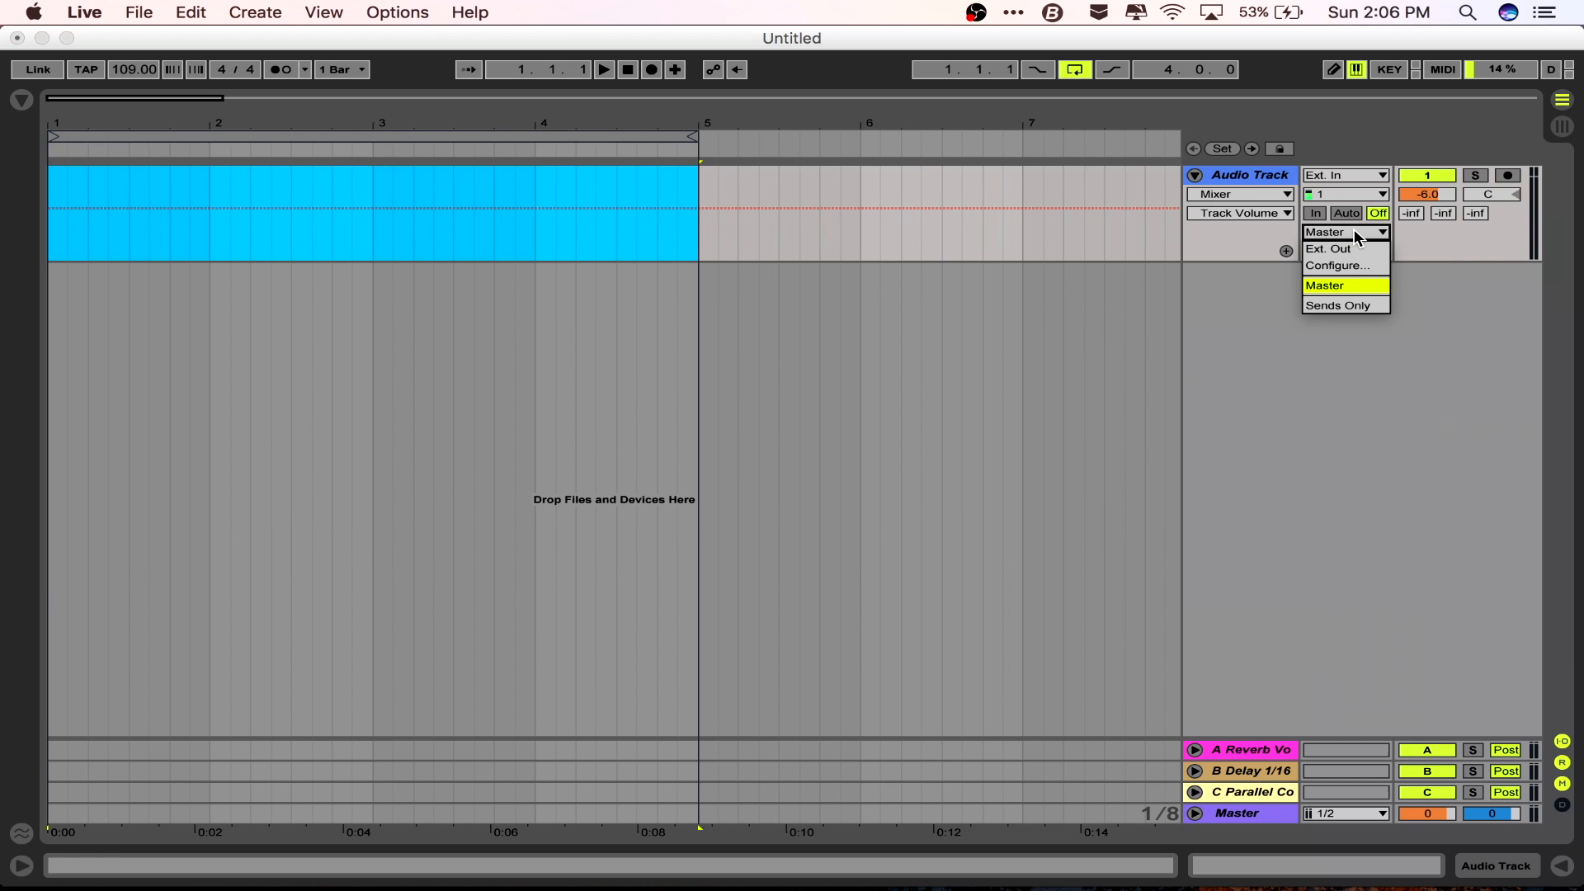
left_click(1320, 286)
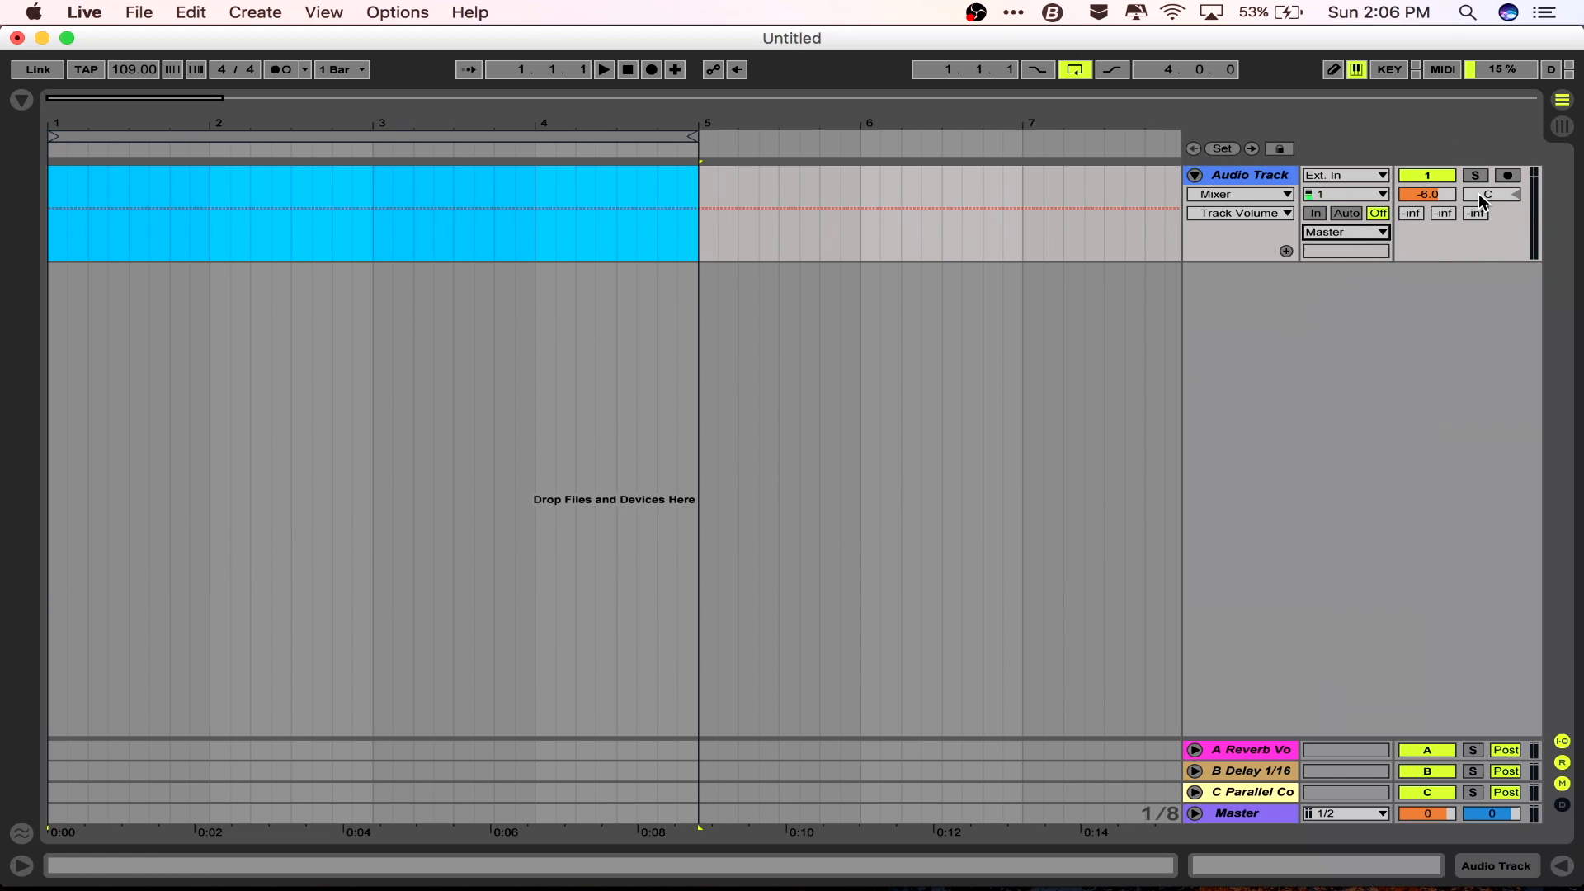
- Mute and unmute Audio Track with its track activator, and switch its solo on and off
left_click(1436, 183)
left_click(1436, 183)
left_click(1437, 183)
left_click(1437, 183)
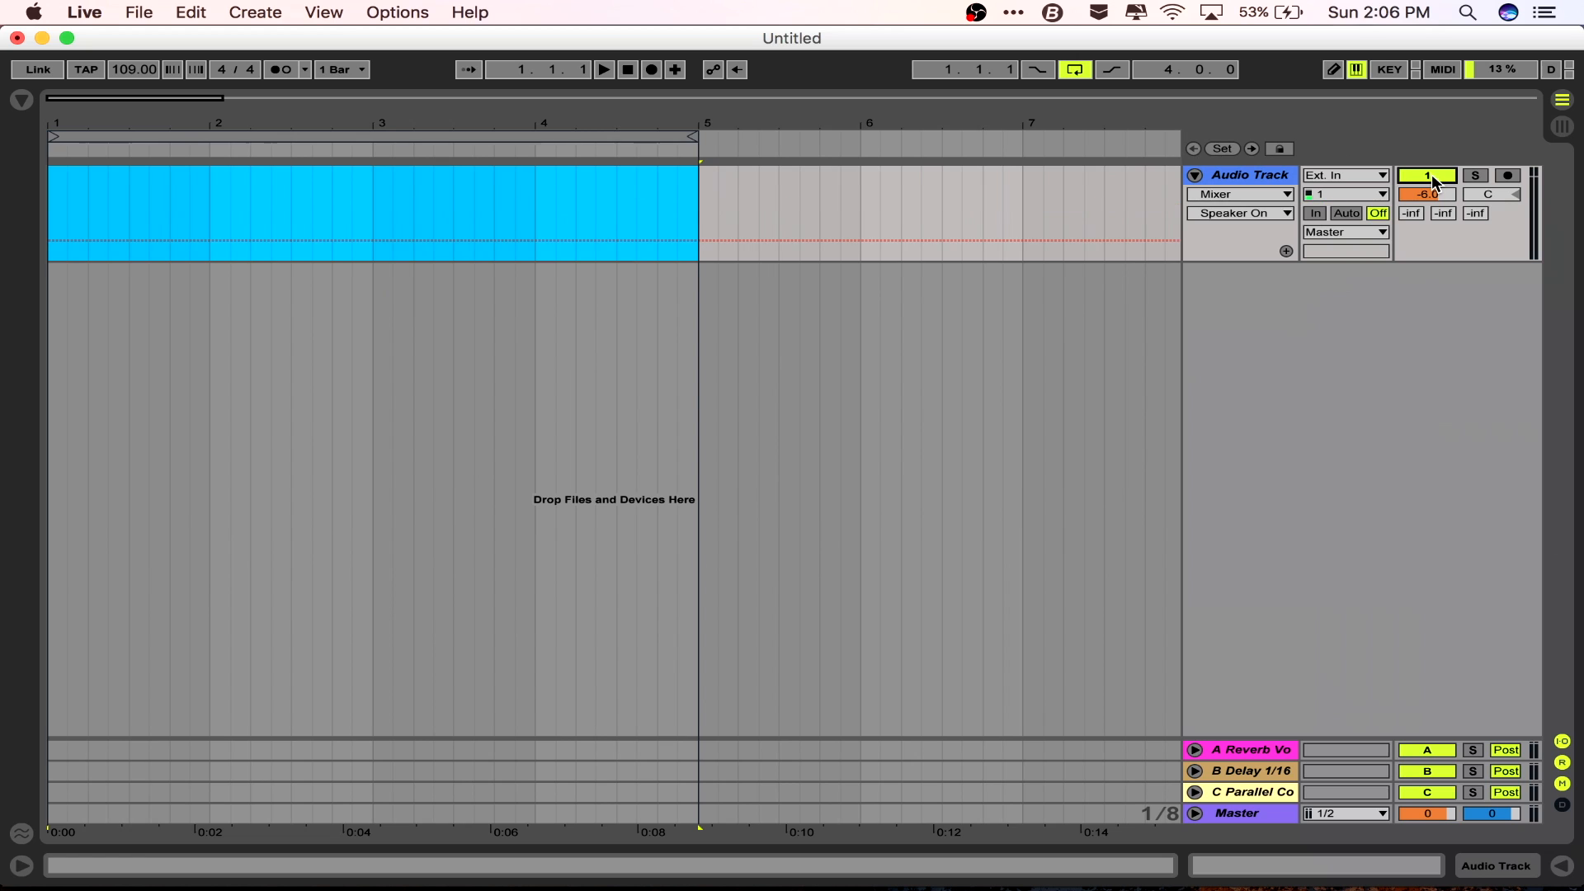
left_click(1475, 176)
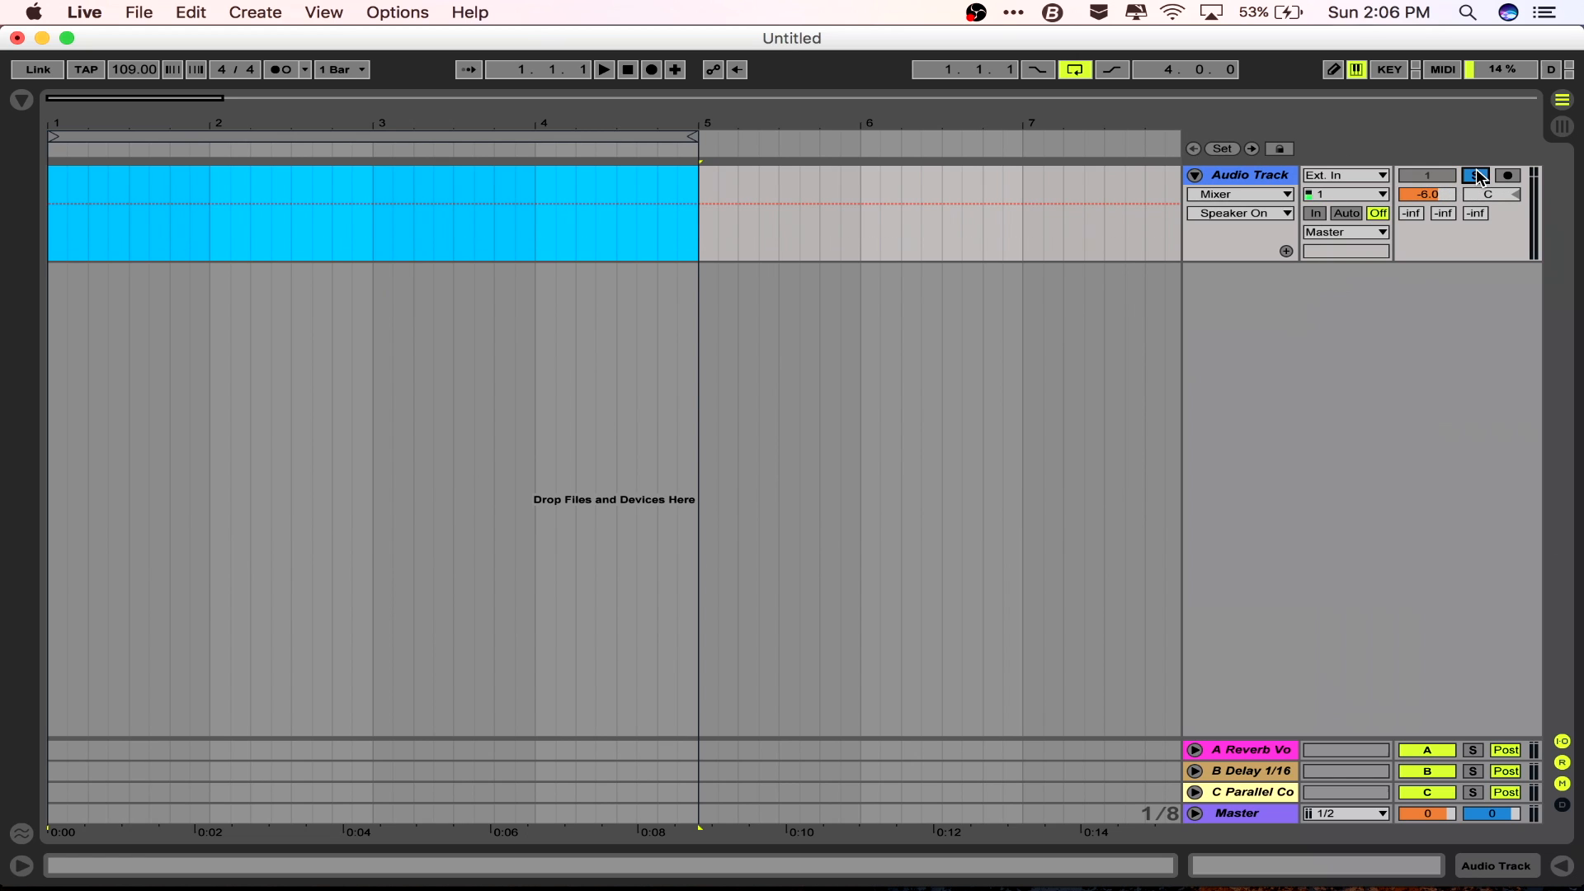
left_click(1478, 176)
left_click(1508, 176)
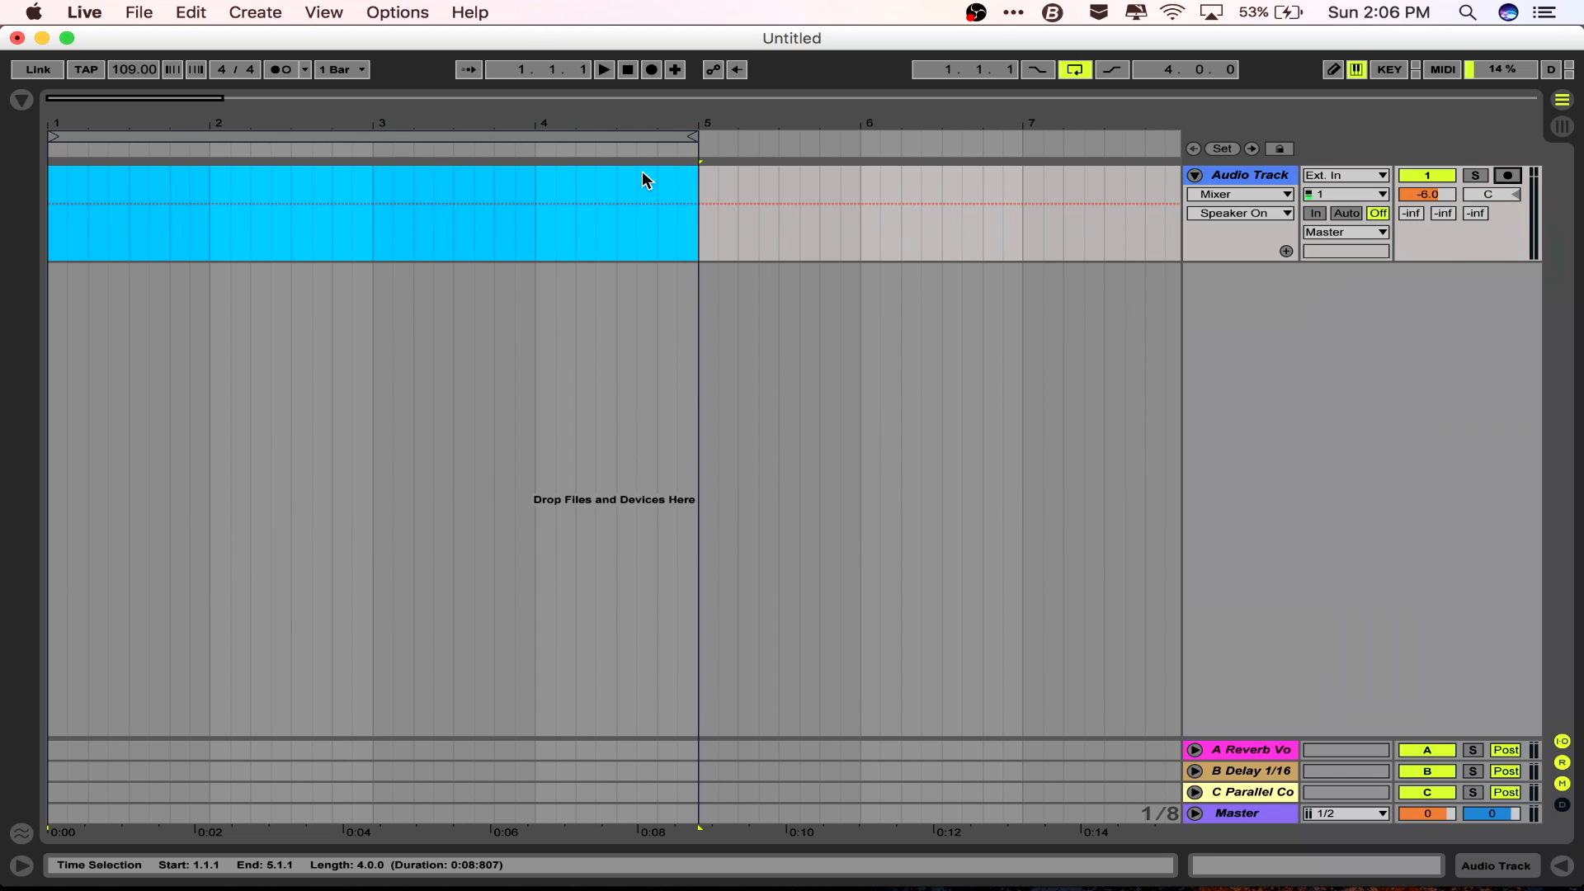
- Show the browser again and record an audio clip of about three bars on the armed Audio Track from bar 1
left_click(24, 100)
left_click(628, 69)
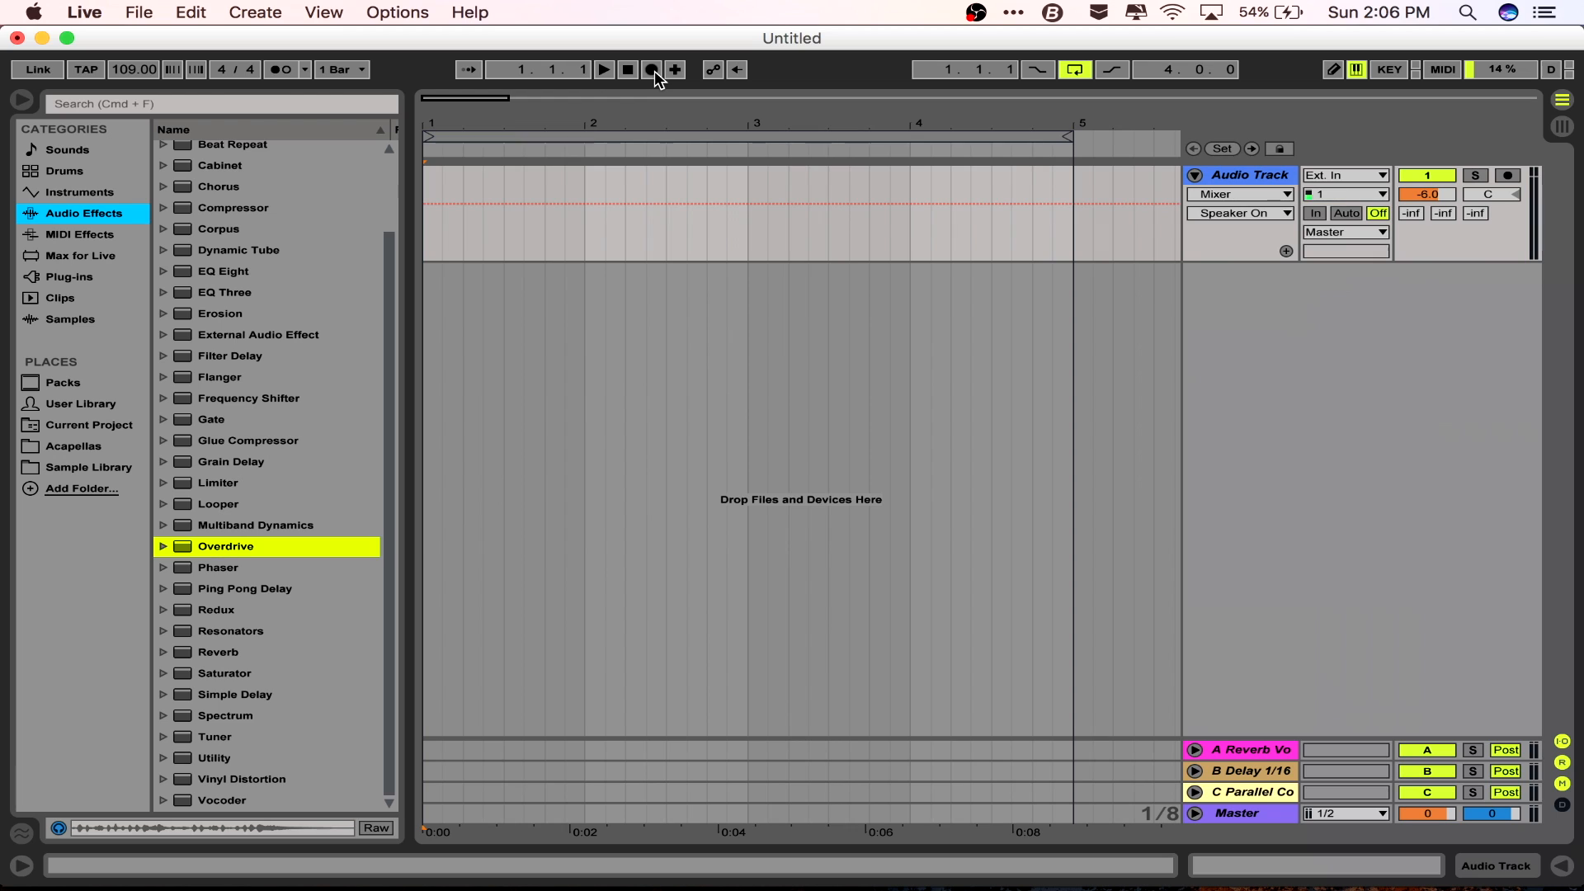
left_click(652, 71)
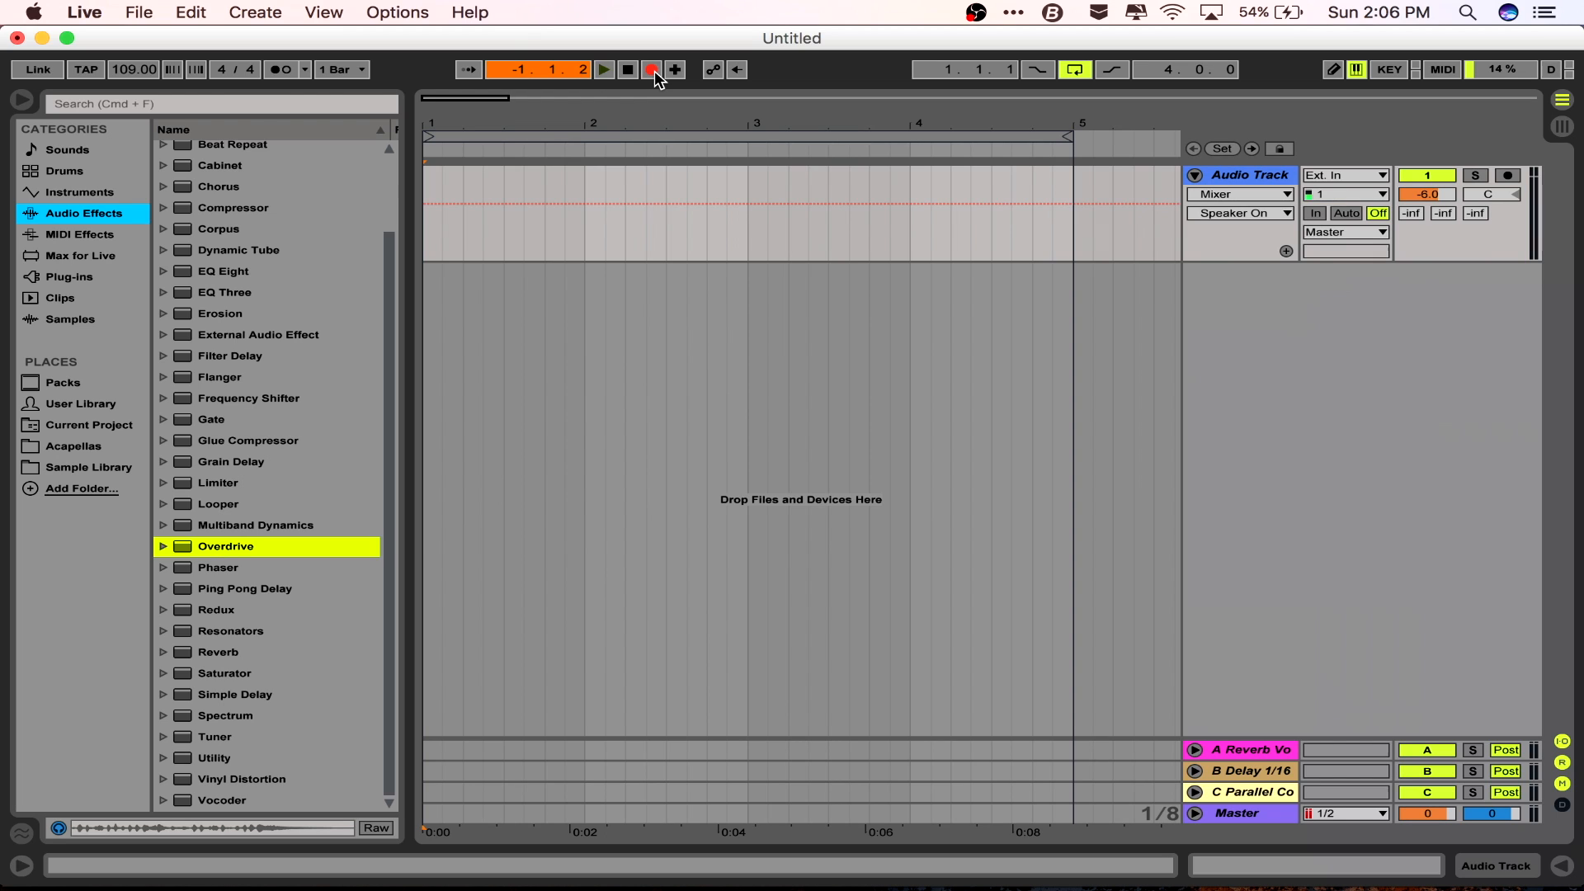
left_click(1511, 176)
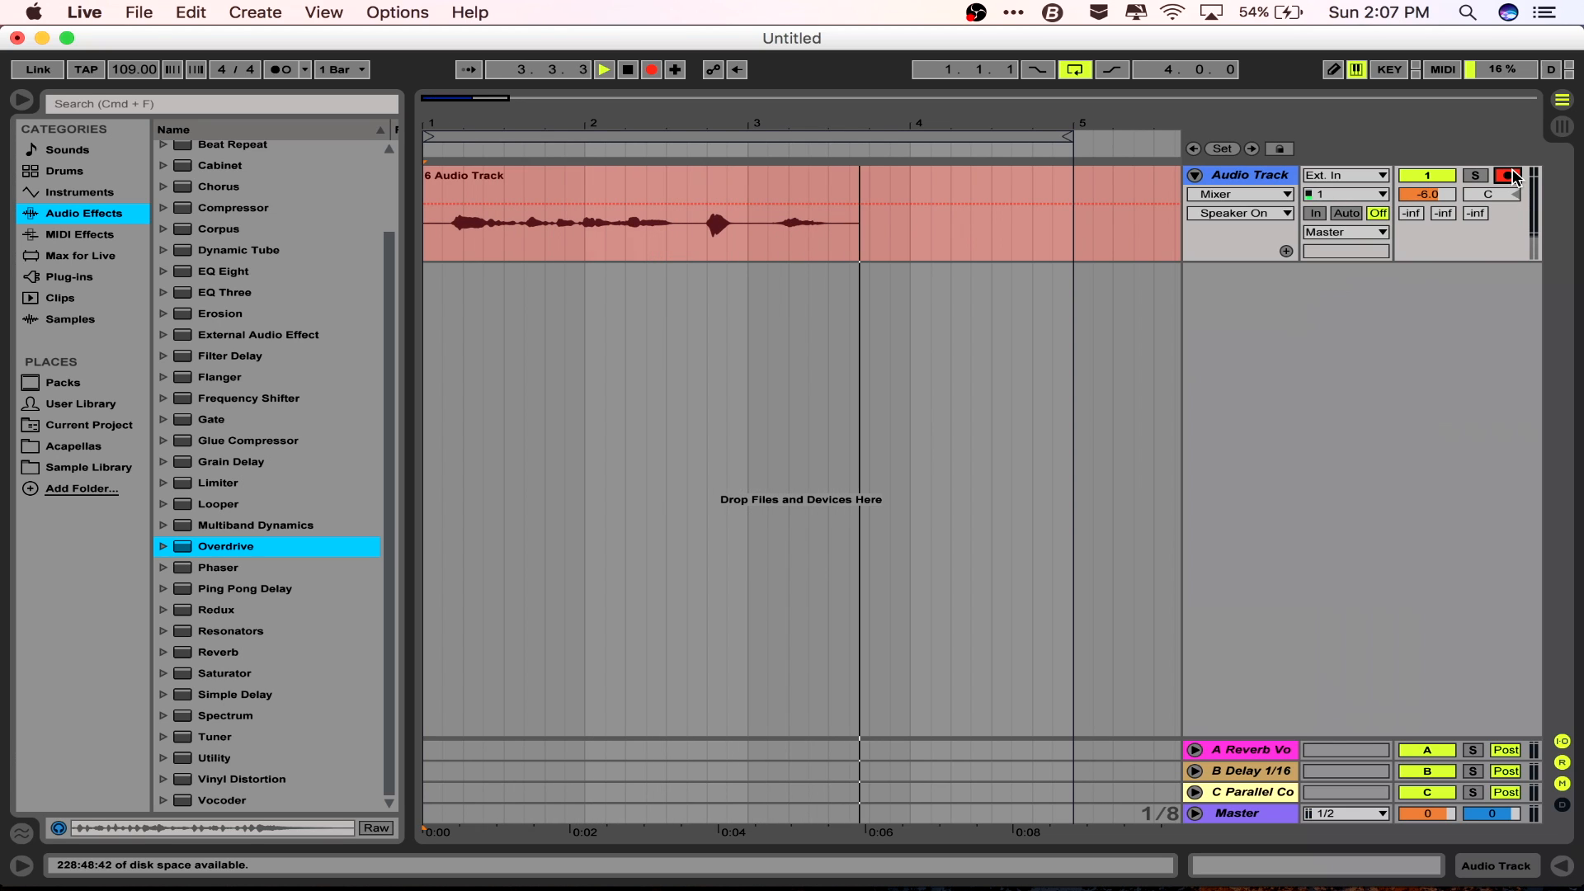
key("space")
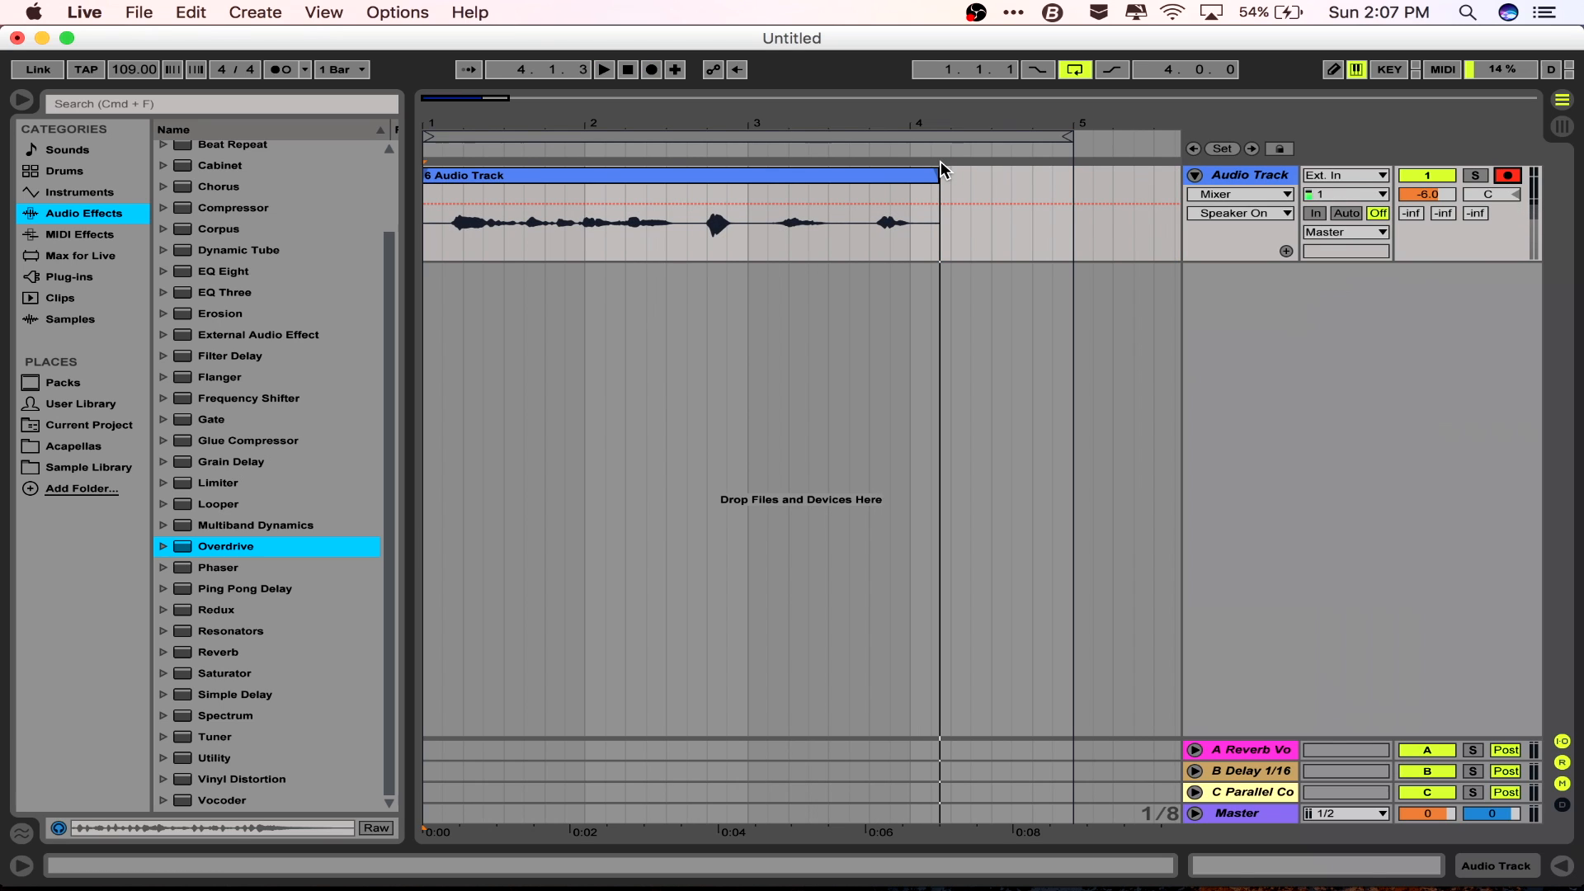
- Select the recorded clip on Audio Track and play it back from the start
left_click(879, 175)
key("space")
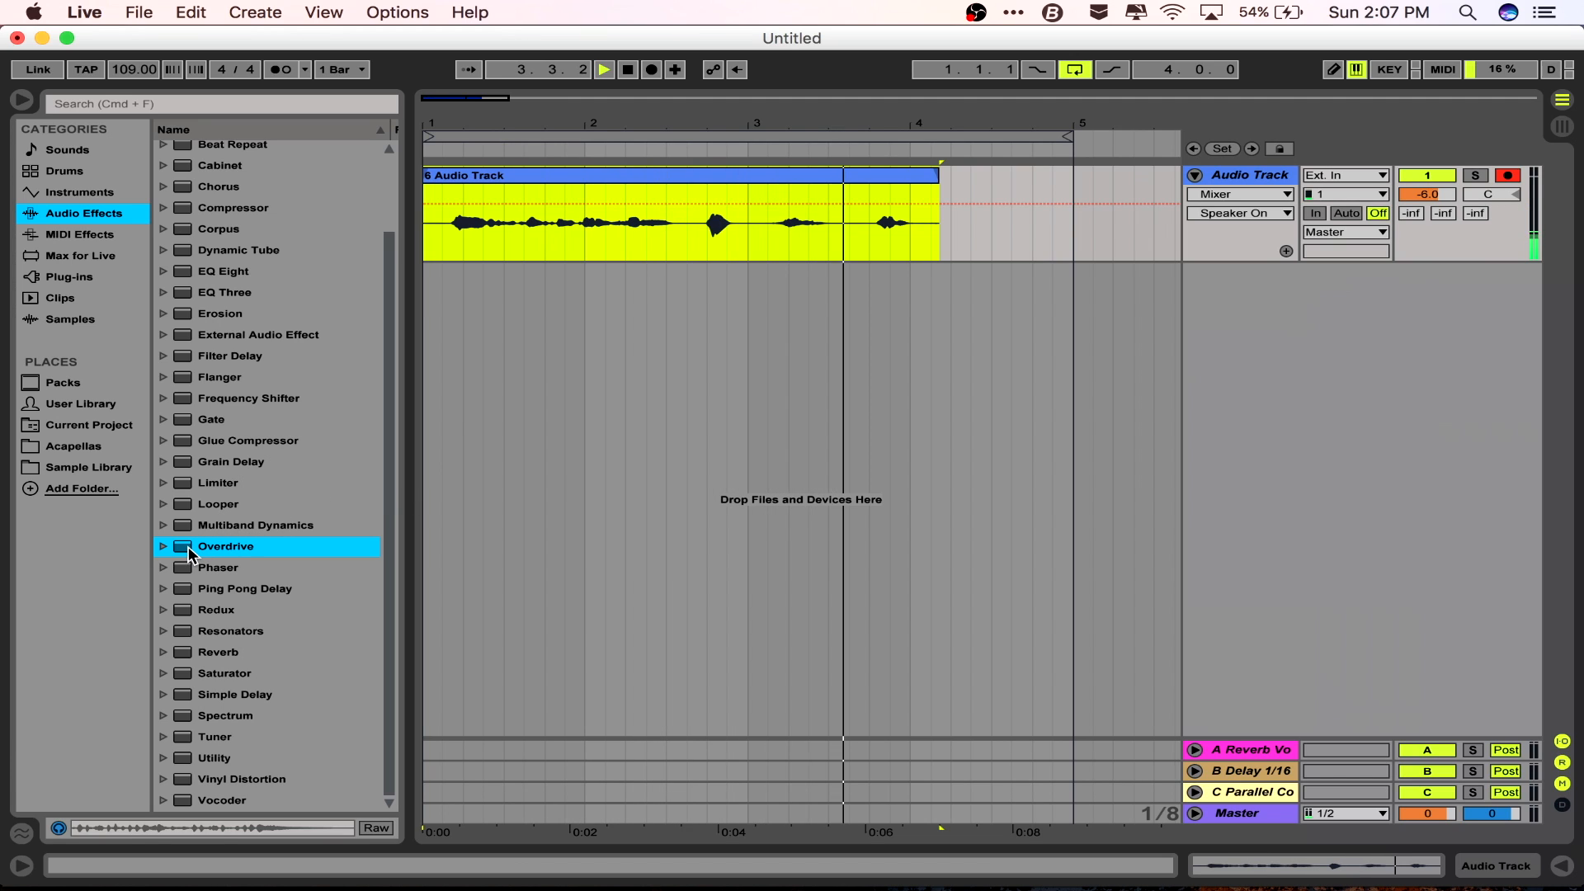
key("space")
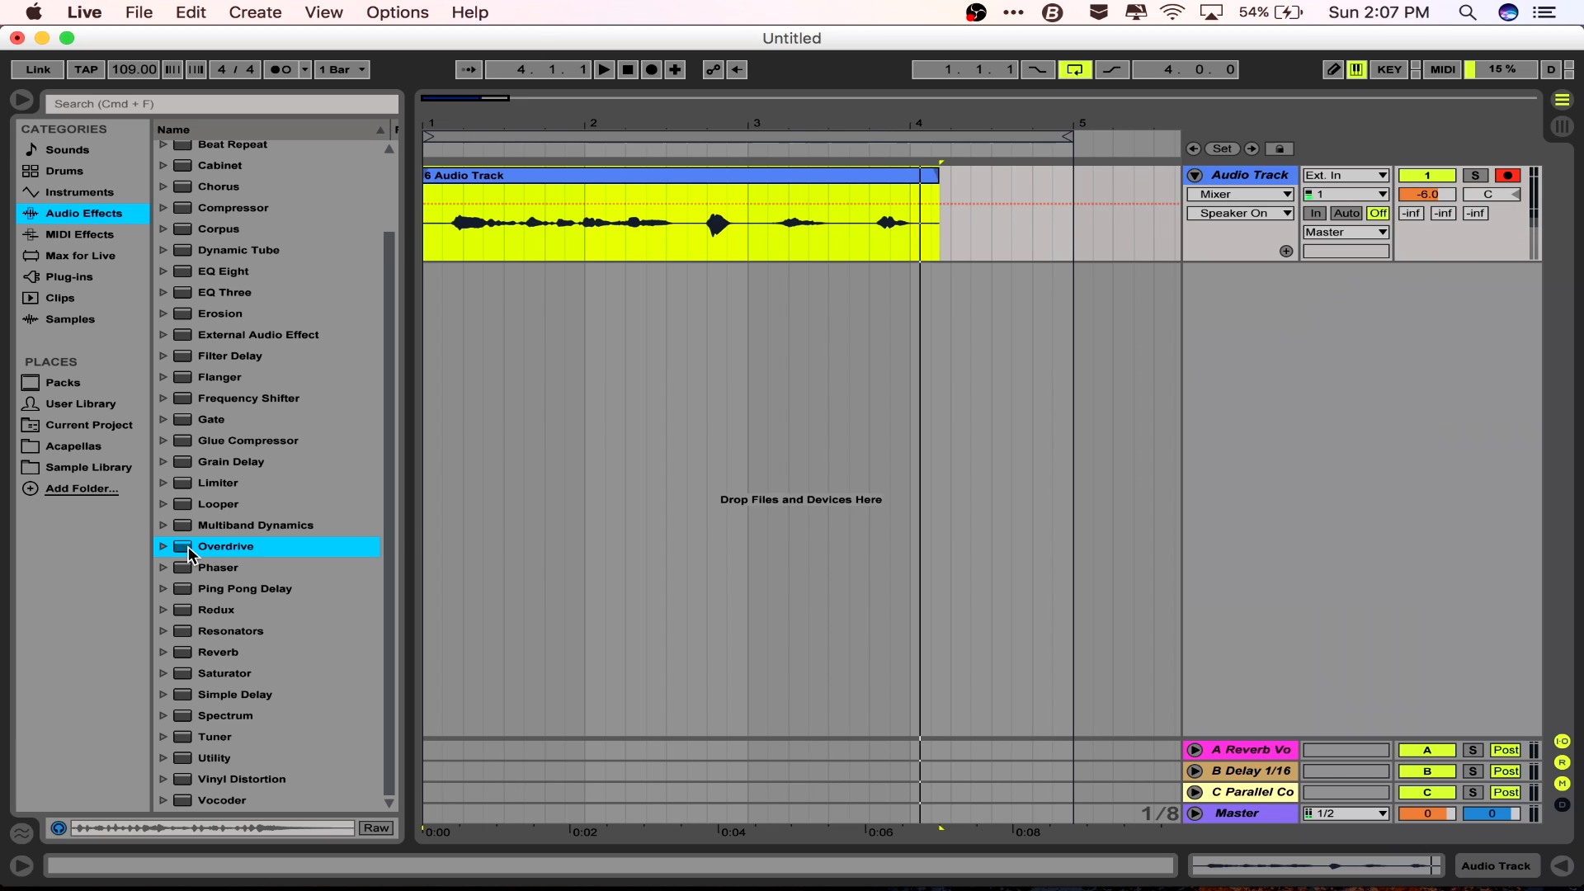
- Add the Overdrive effect to Audio Track and, during playback, set Drive to 75% and Tone to about 87%
left_click(523, 396)
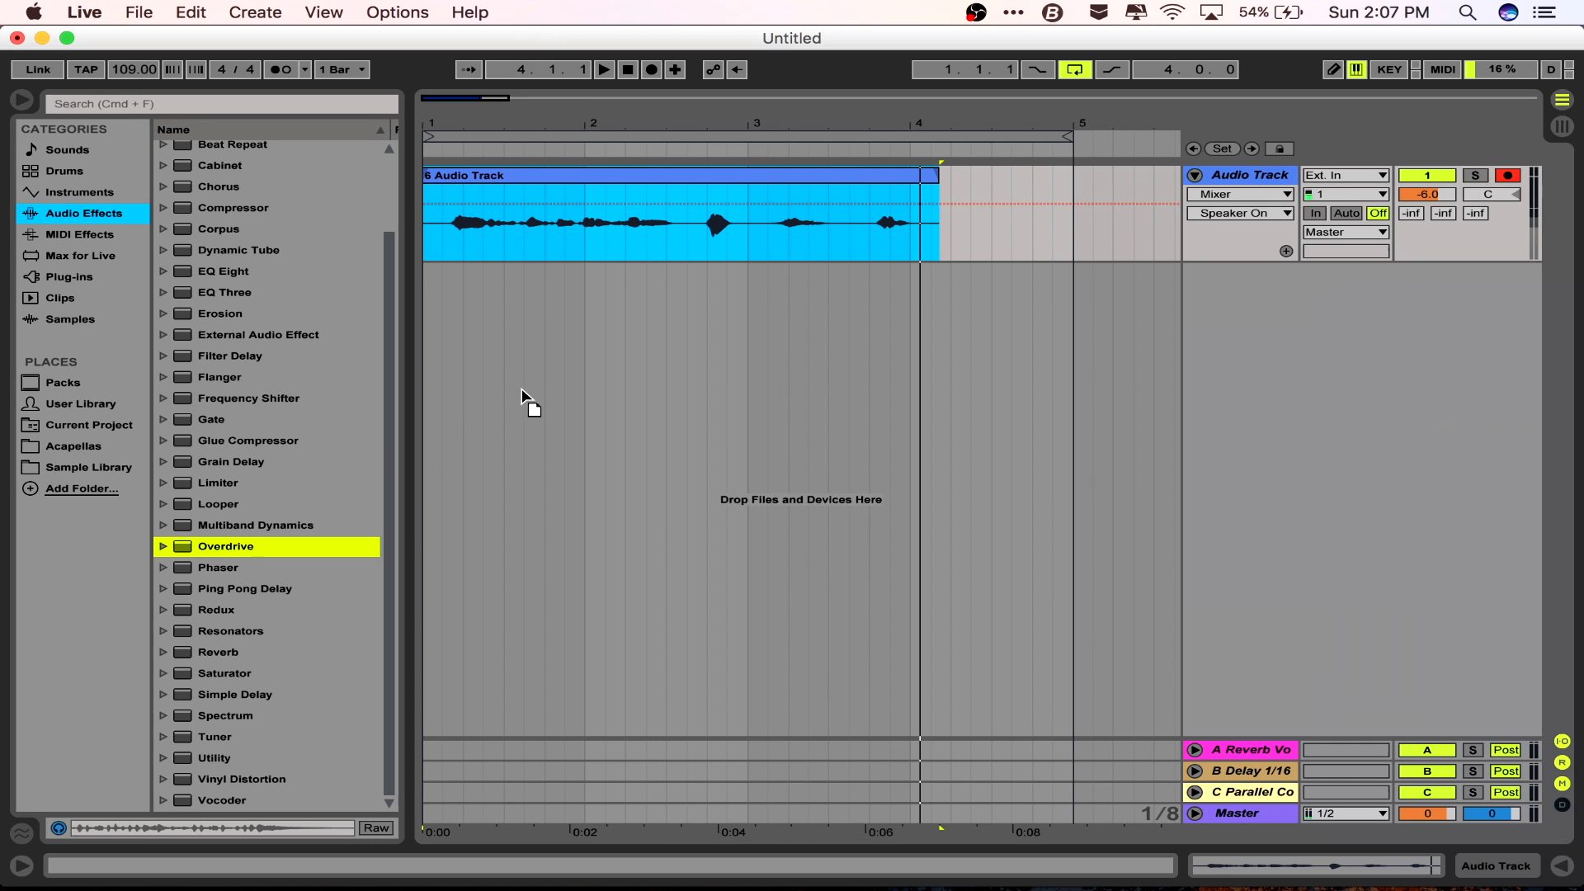
double_click(1219, 176)
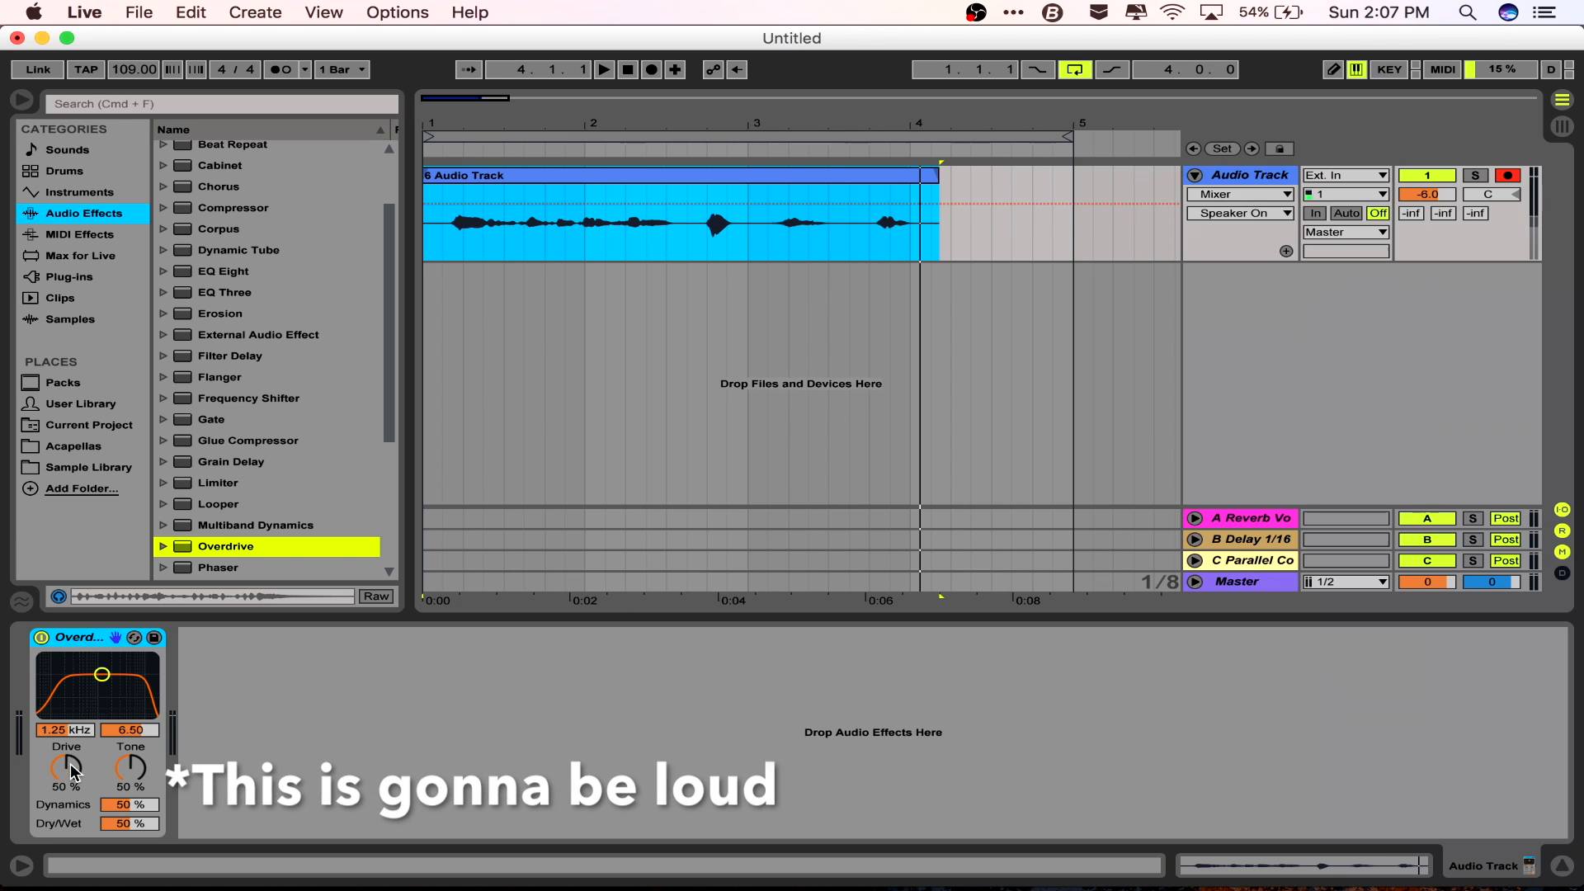
left_click_drag(66, 769, 75, 773)
key("space")
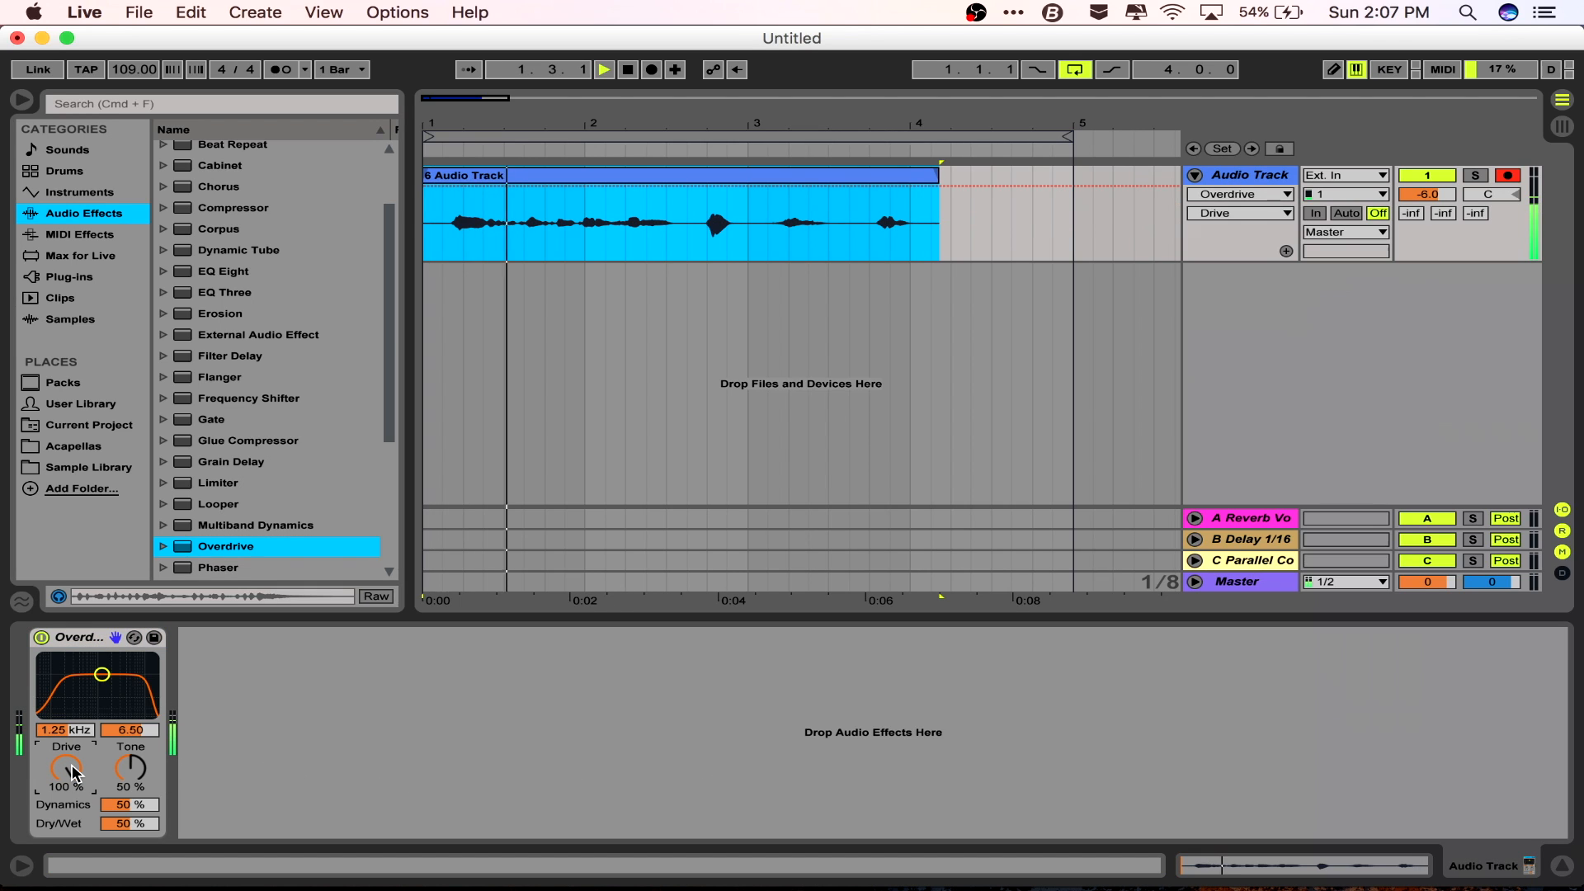
left_click_drag(75, 773, 134, 779)
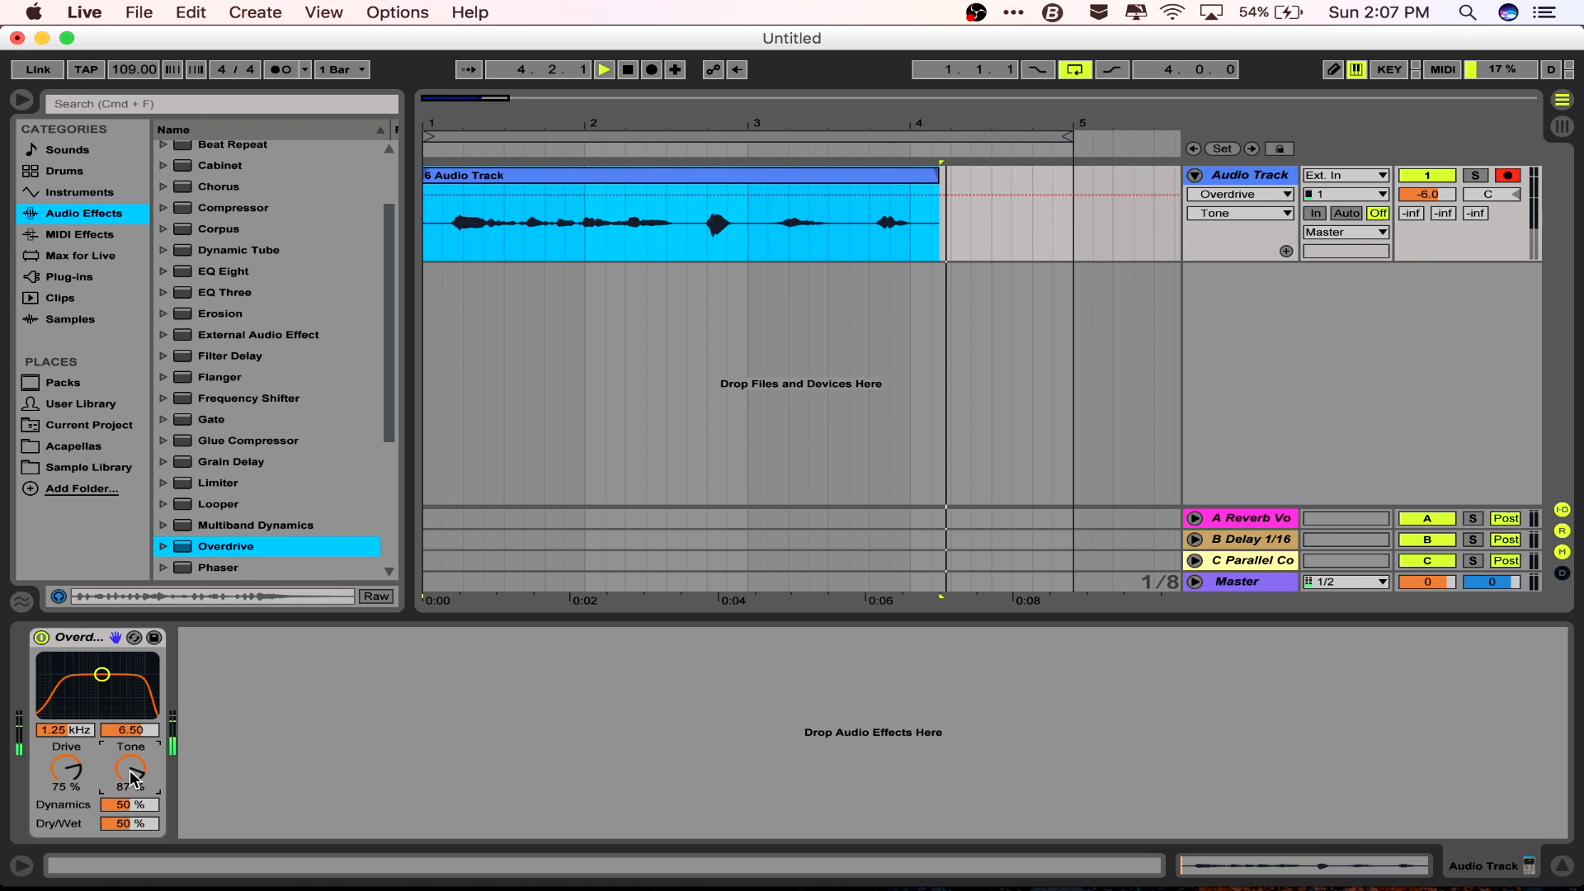
- Delete the Overdrive effect and the recorded clip from Audio Track
left_click(96, 643)
key("Delete")
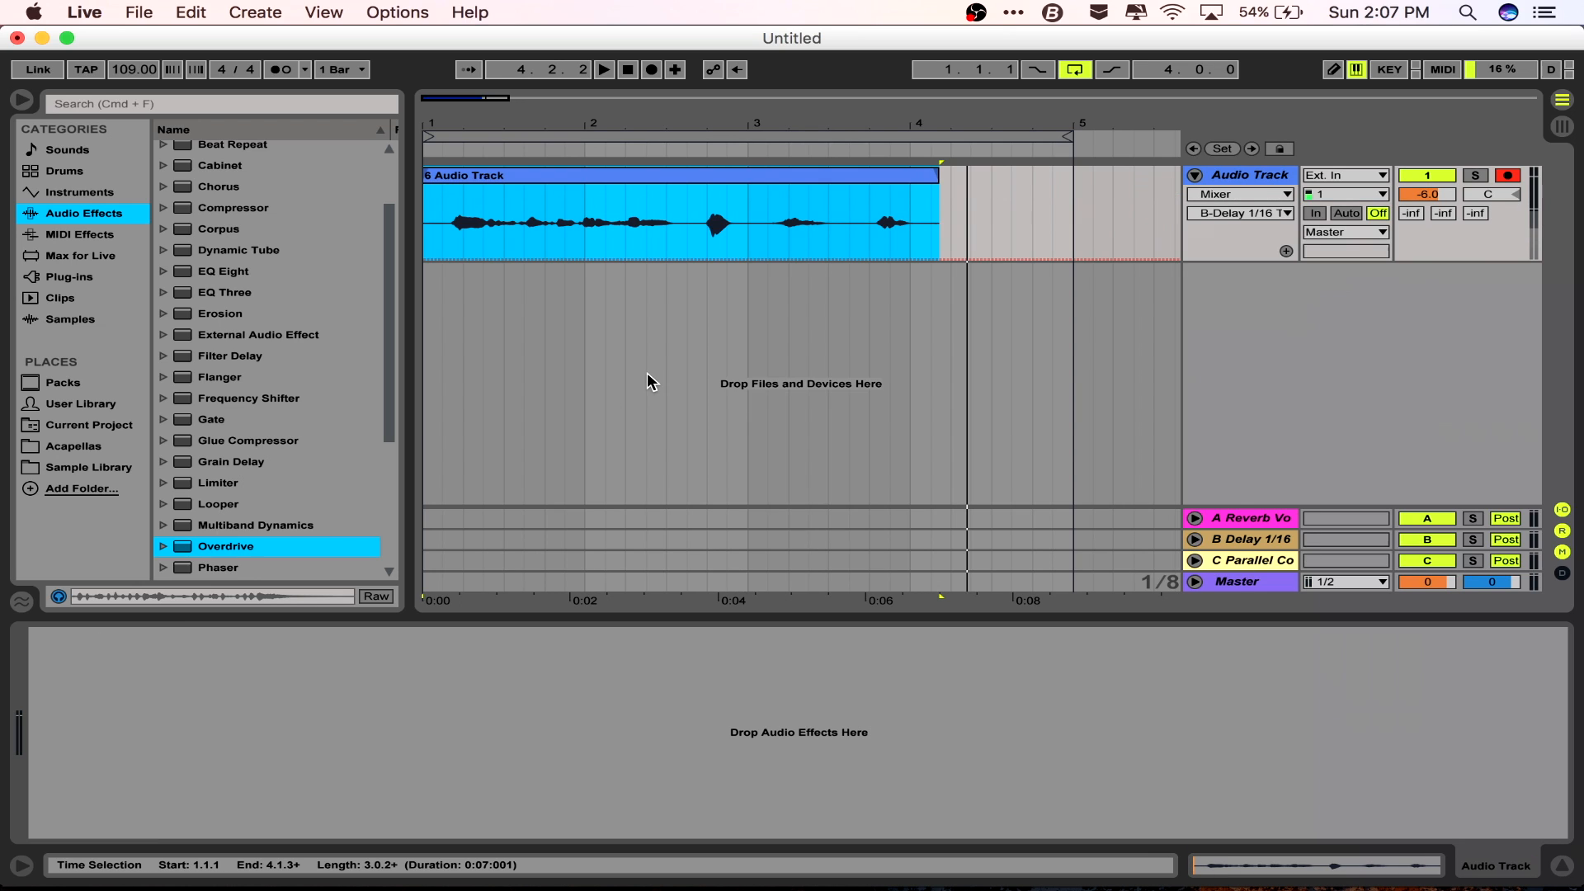
left_click(622, 172)
key("Delete")
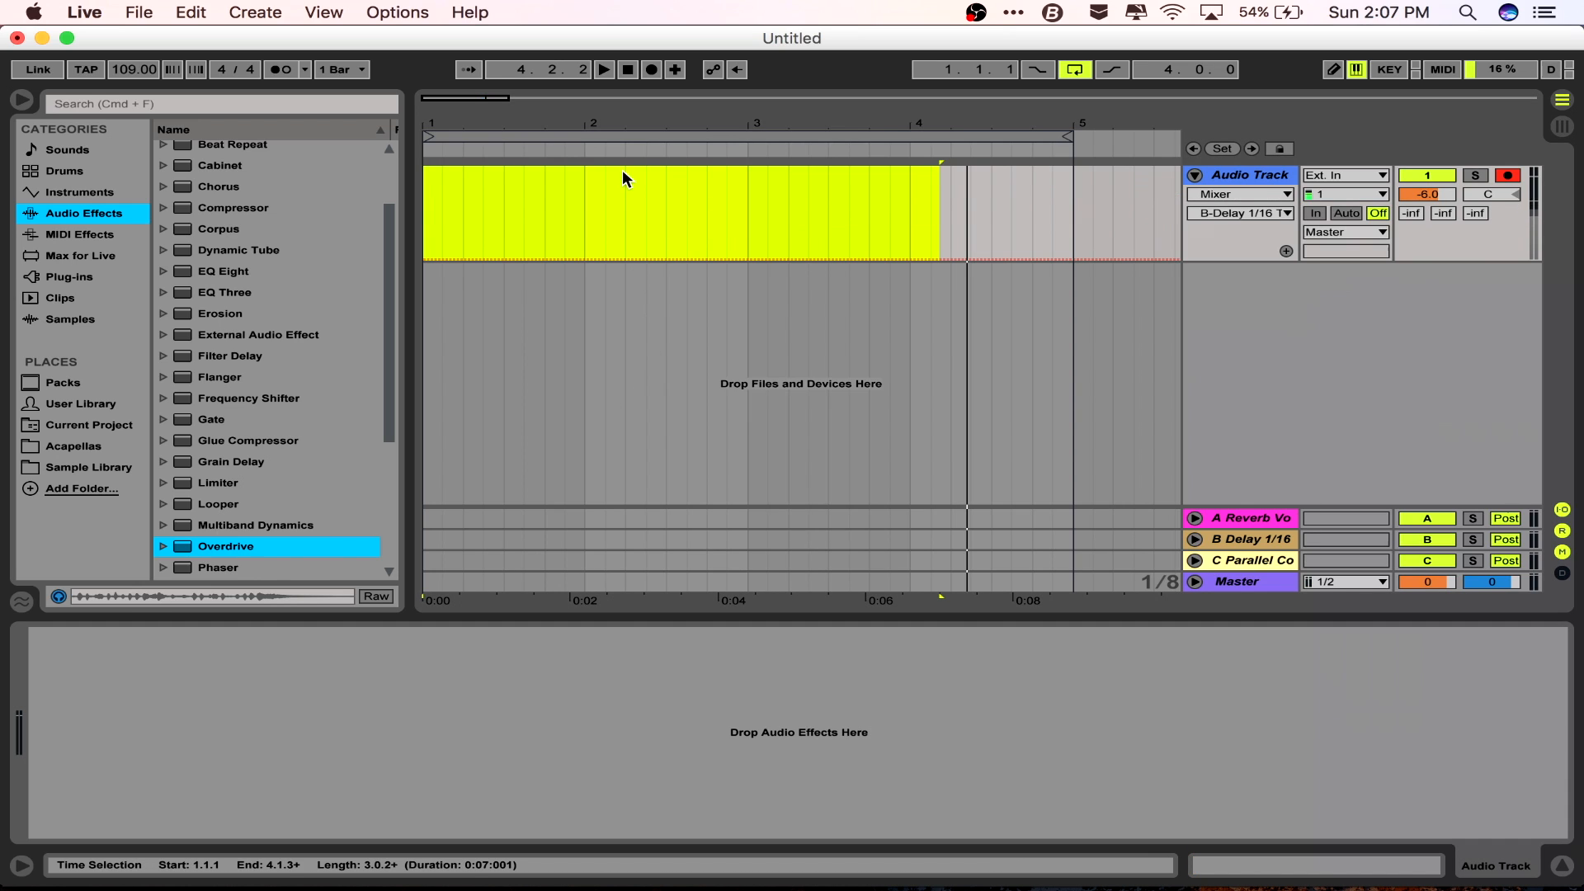
- Place Medasin_Perc_Loop.wav from the Sample Library at bar 1 of Audio Track
left_click(80, 469)
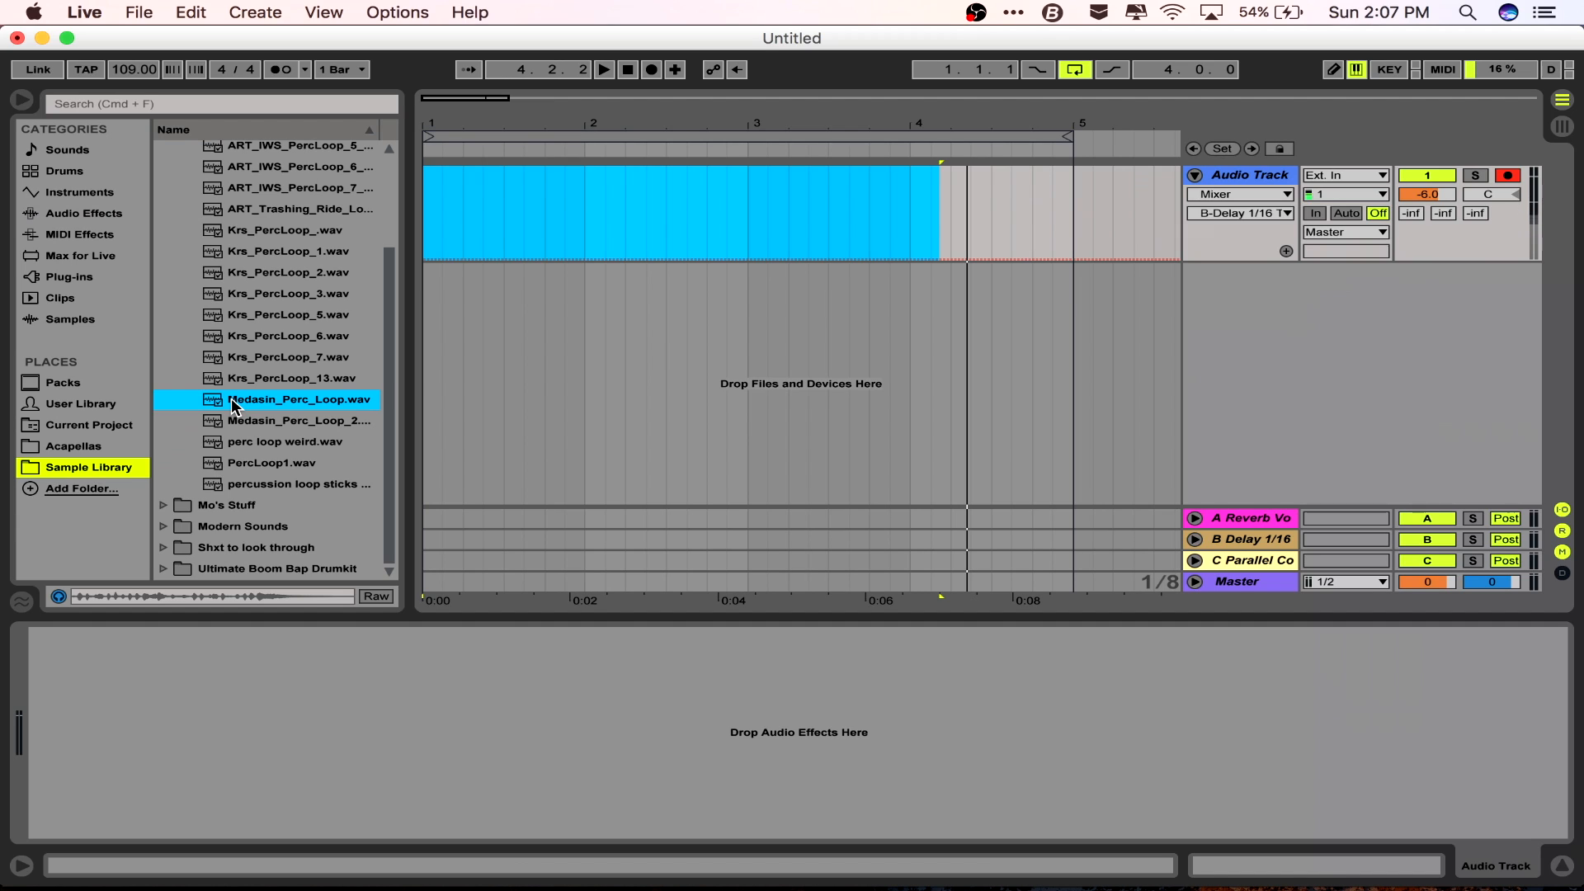
left_click_drag(231, 397, 425, 216)
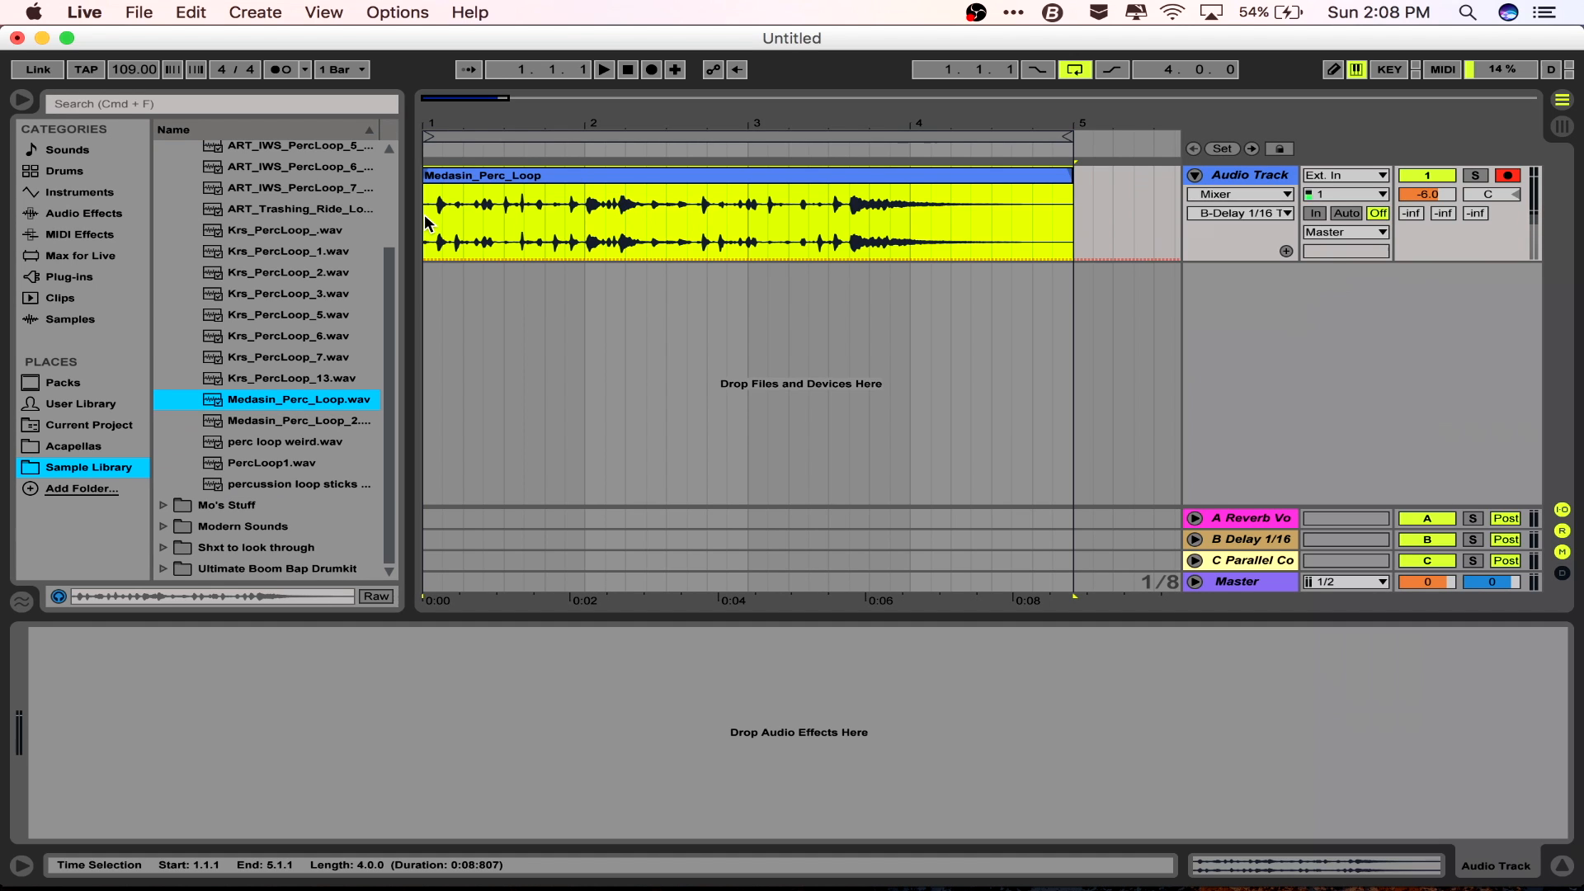
- Open the Medasin_Perc_Loop clip's sample settings and set its transposition to -7 st
double_click(456, 178)
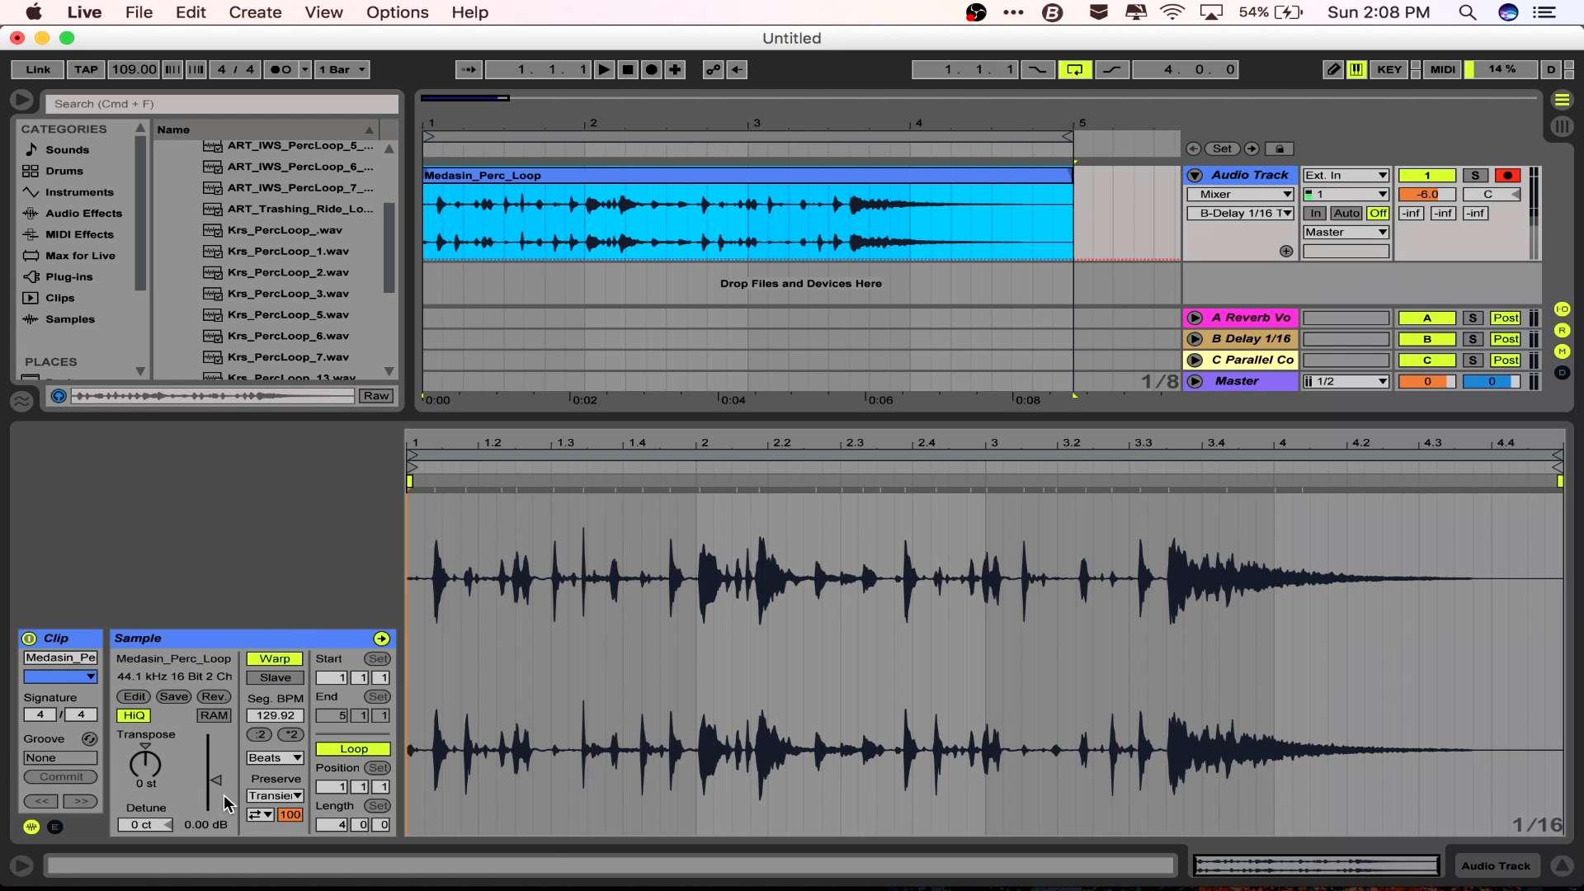
left_click(130, 766)
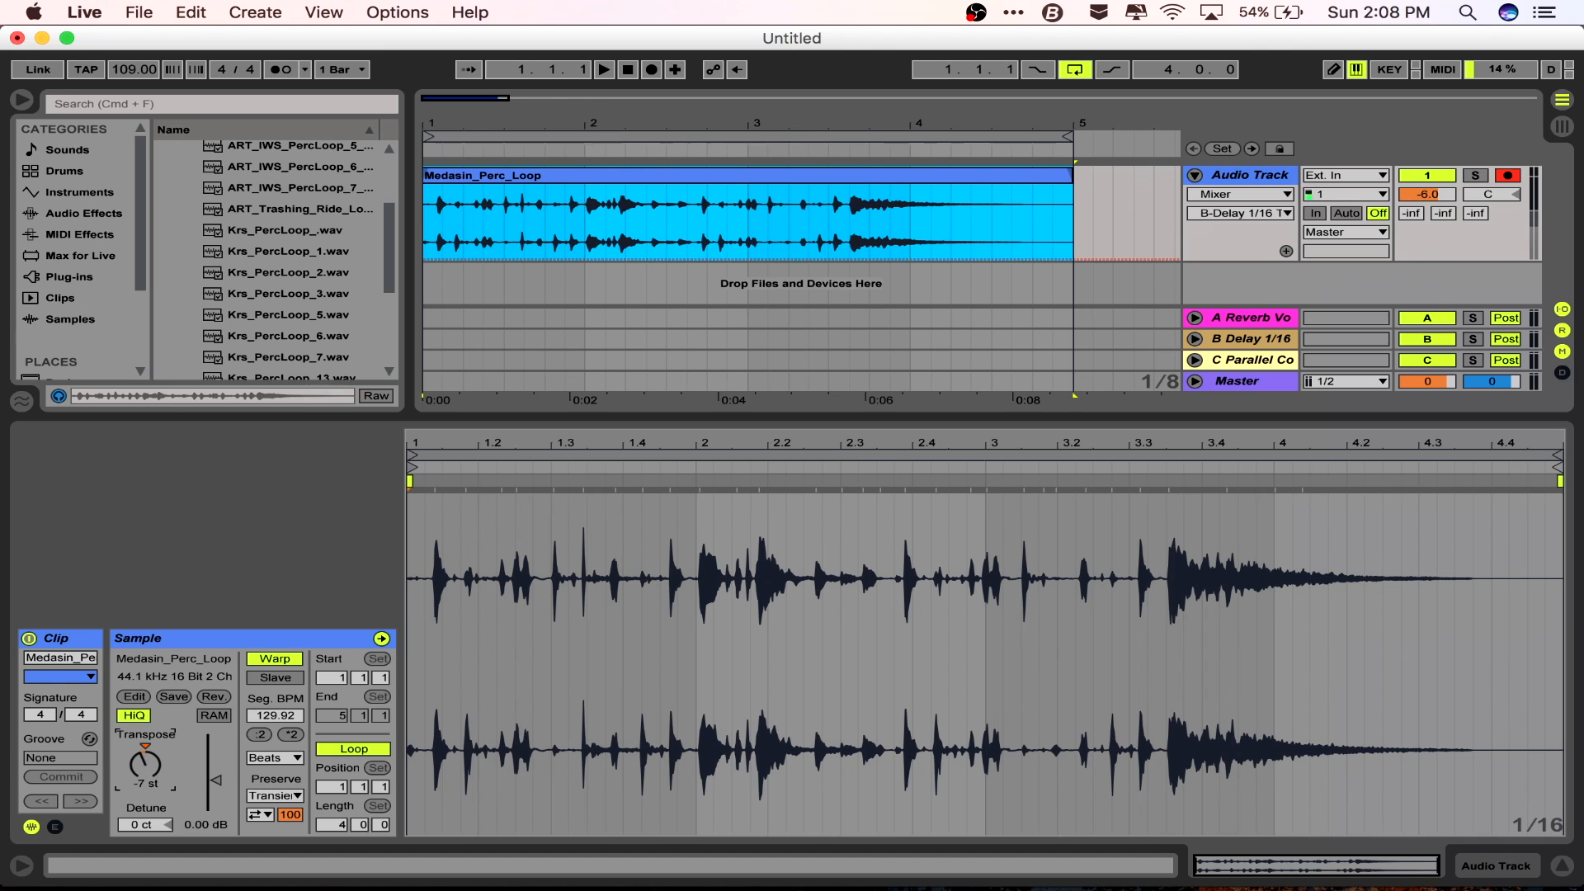
- Play the Medasin_Perc_Loop clip while changing its transposition, settle on -6 st, and set its gain to 1.81 dB
key("space")
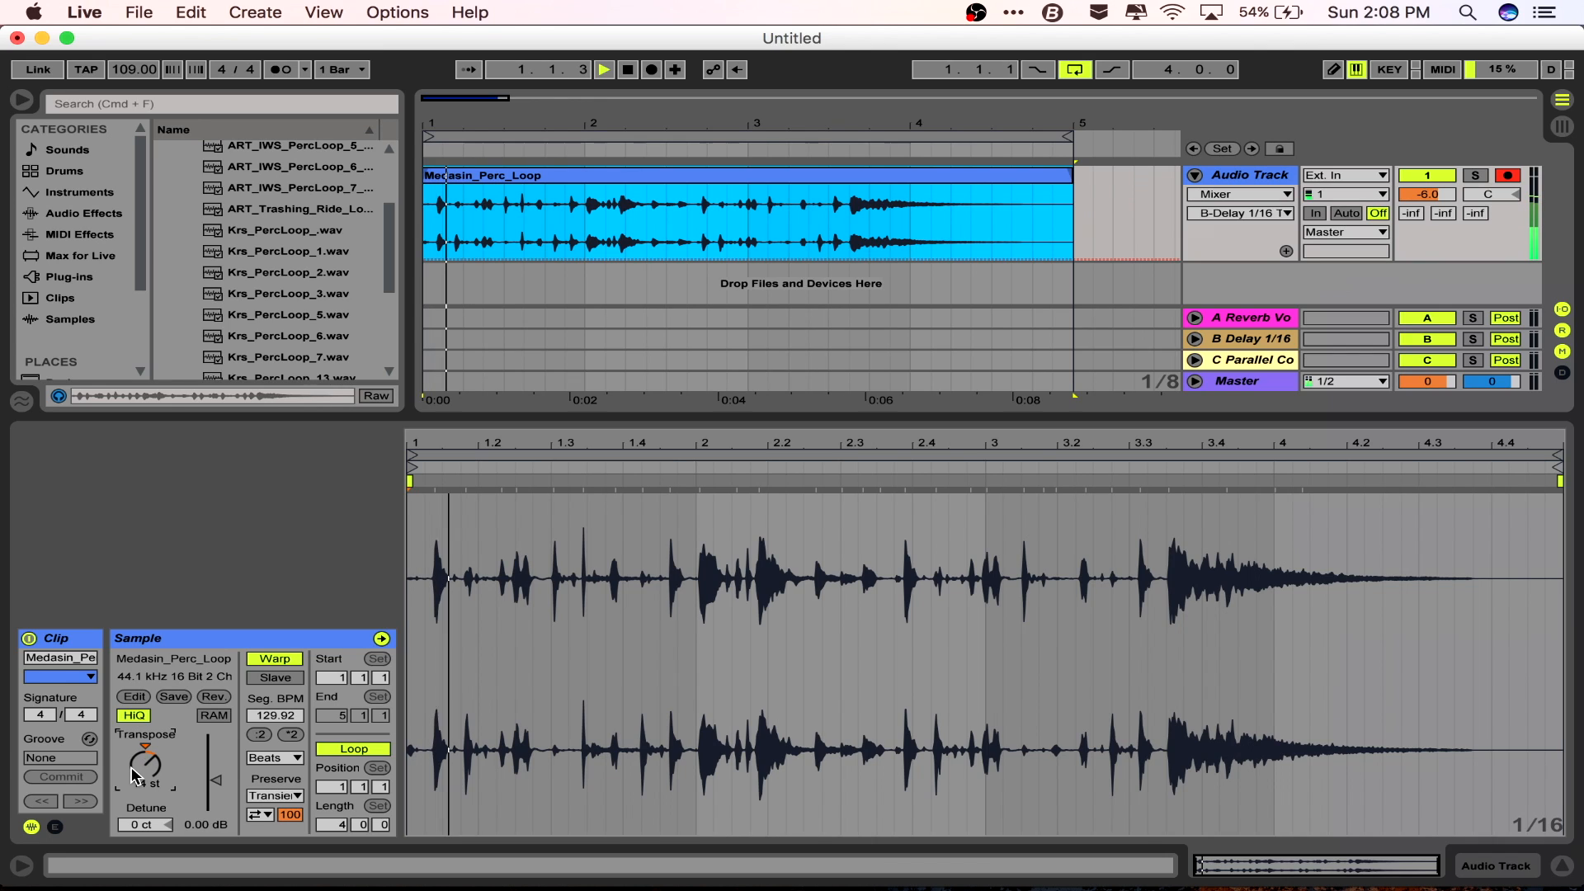
left_click_drag(131, 768, 132, 810)
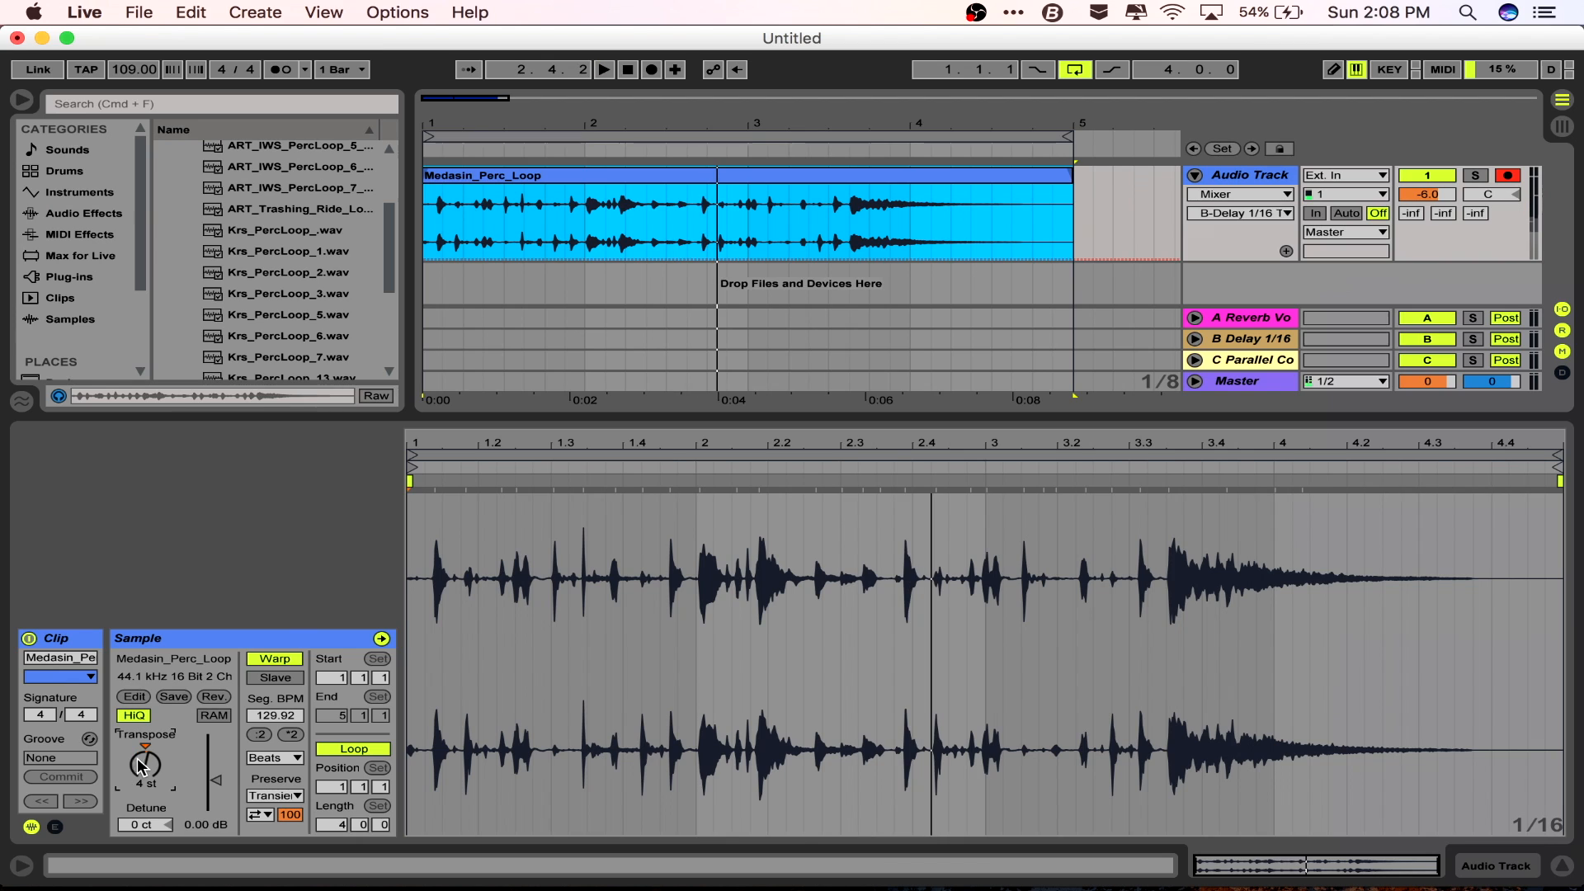
left_click_drag(216, 785, 216, 776)
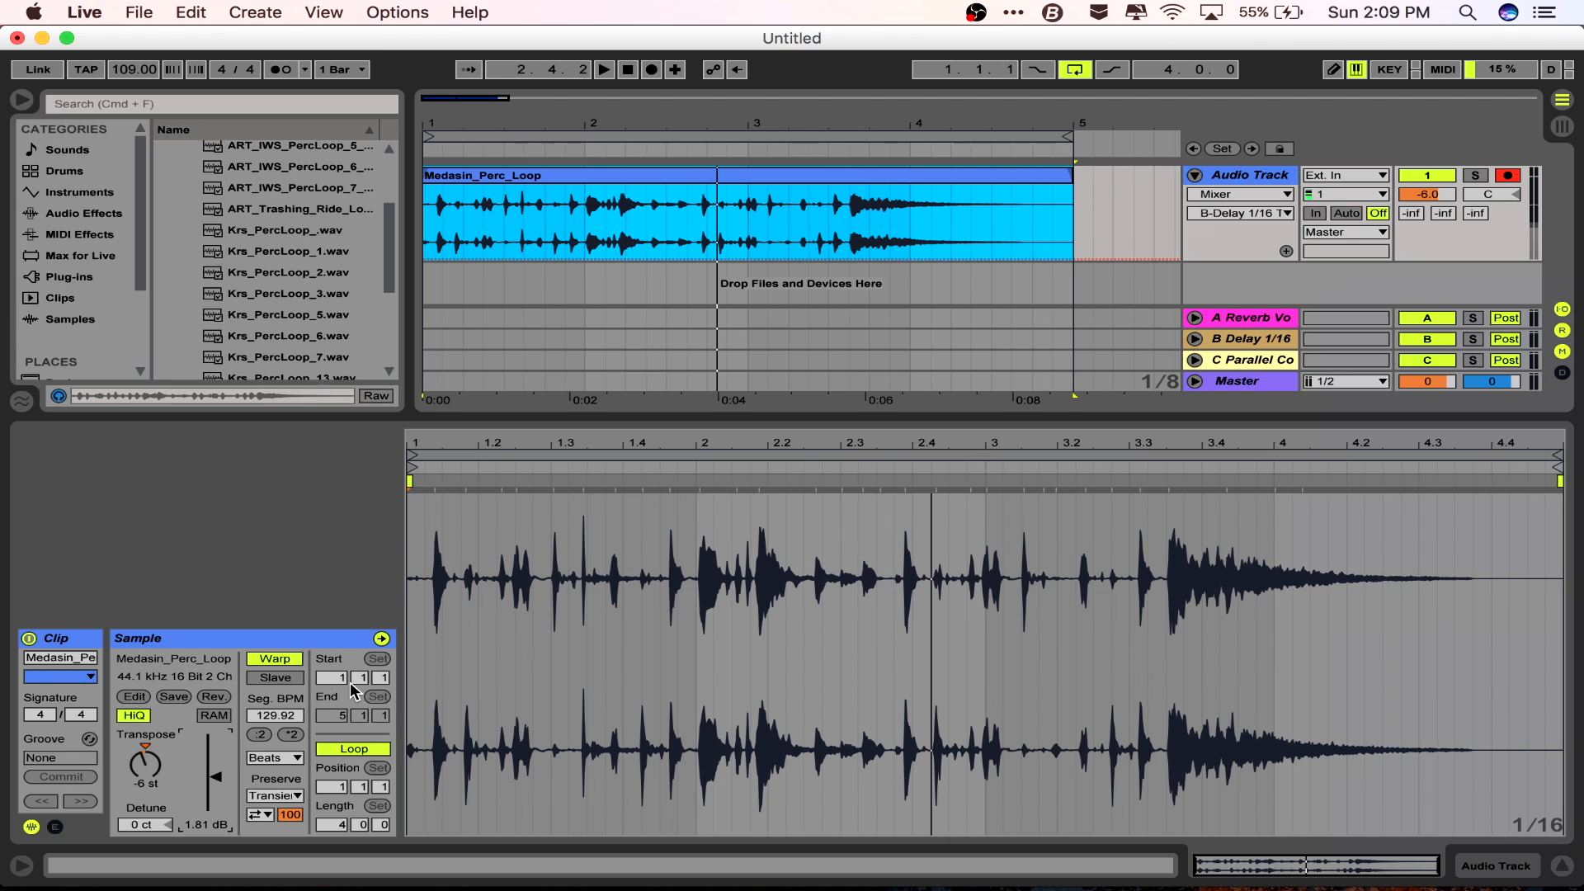
- Show the Envelopes box for the Medasin_Perc_Loop clip beside its sample settings
mouse_move(336, 687)
left_mouse_down()
mouse_move(336, 662)
mouse_move(336, 727)
mouse_move(336, 686)
left_mouse_up()
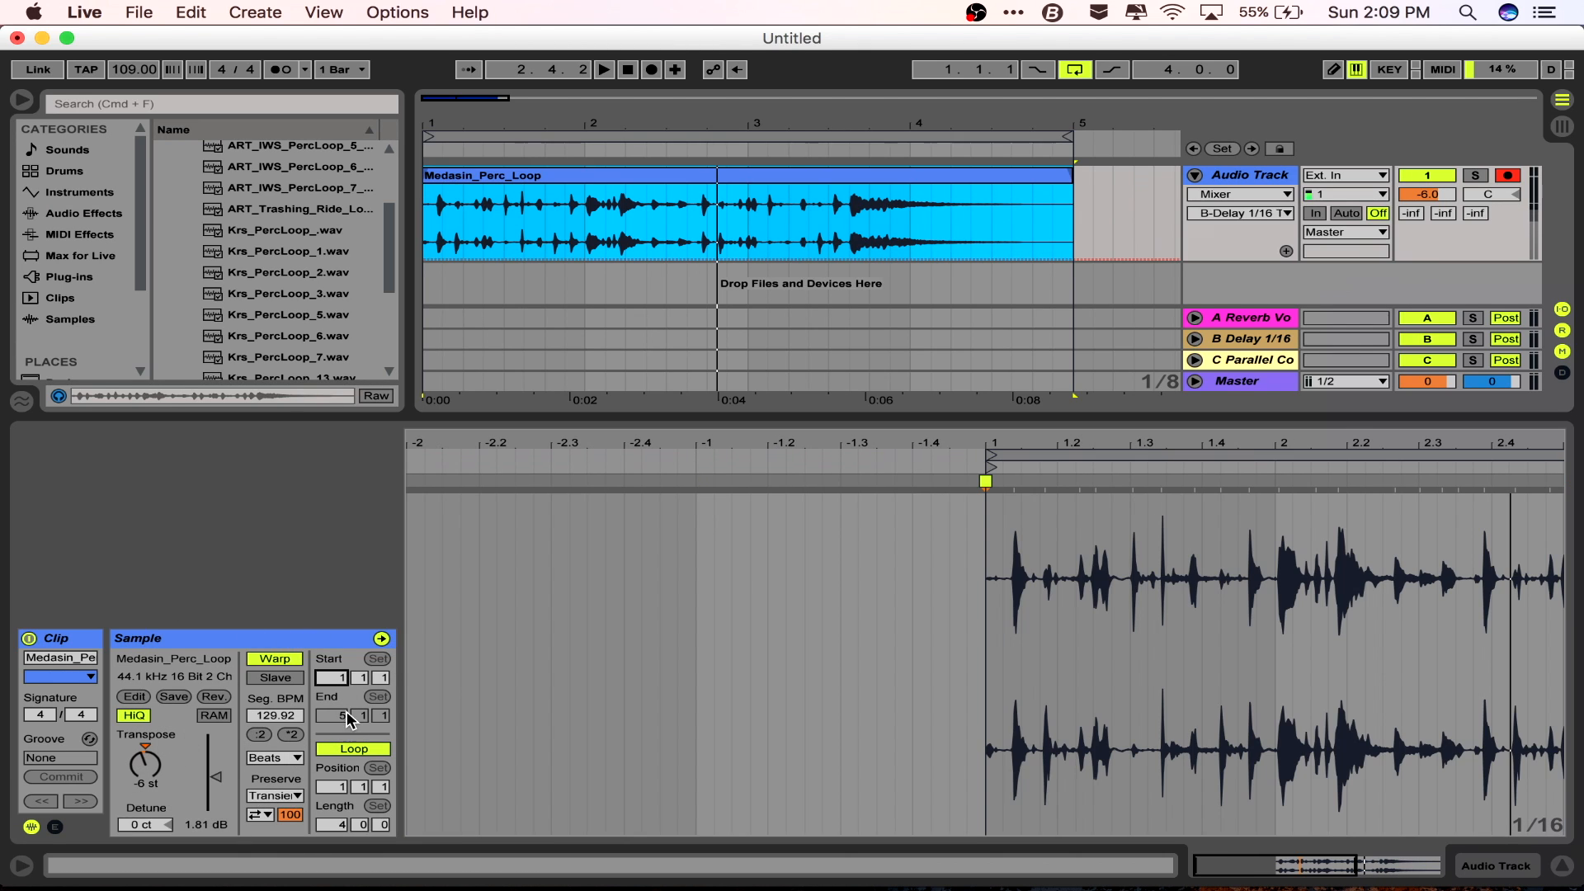
left_click(55, 826)
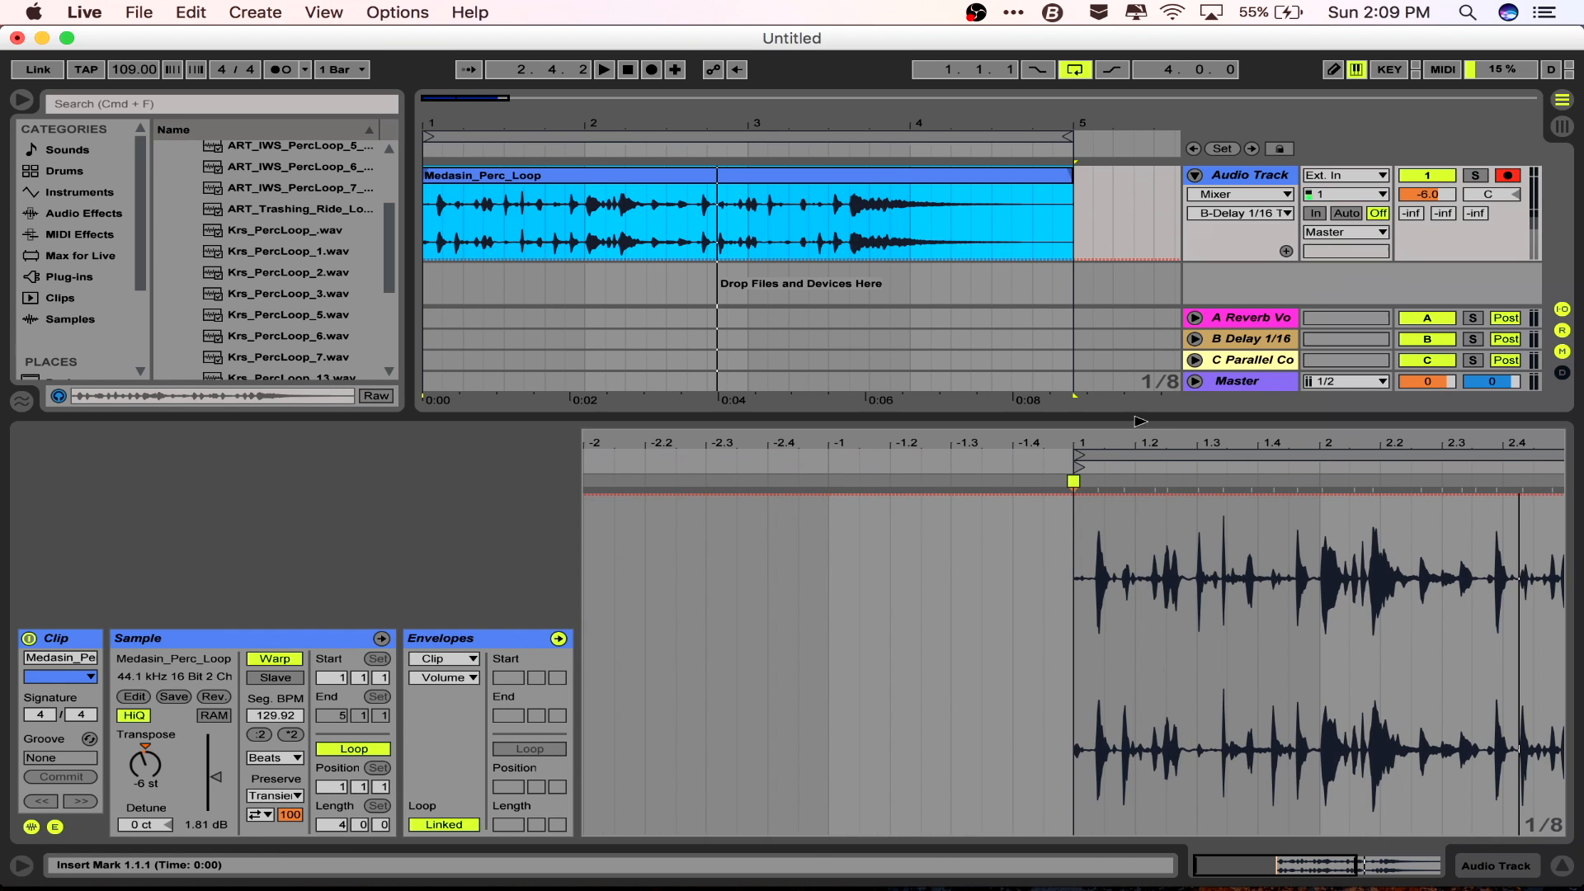
mouse_move(1171, 438)
left_mouse_down()
mouse_move(1171, 504)
mouse_move(1171, 445)
left_mouse_up()
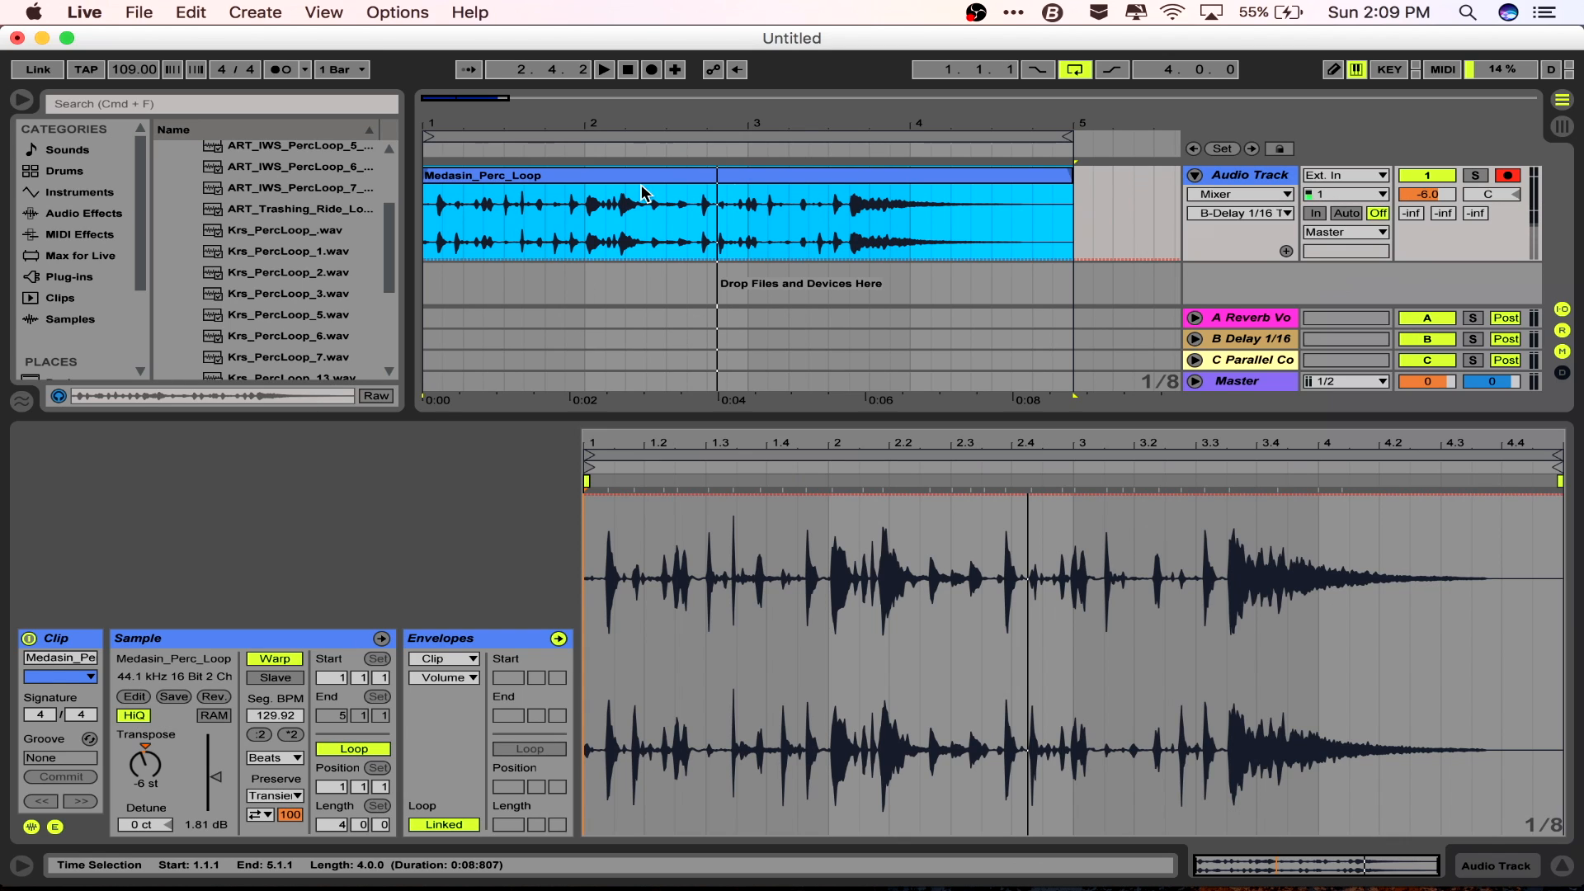
- Display the Track Volume automation on Audio Track
left_click(1222, 213)
left_click(1205, 261)
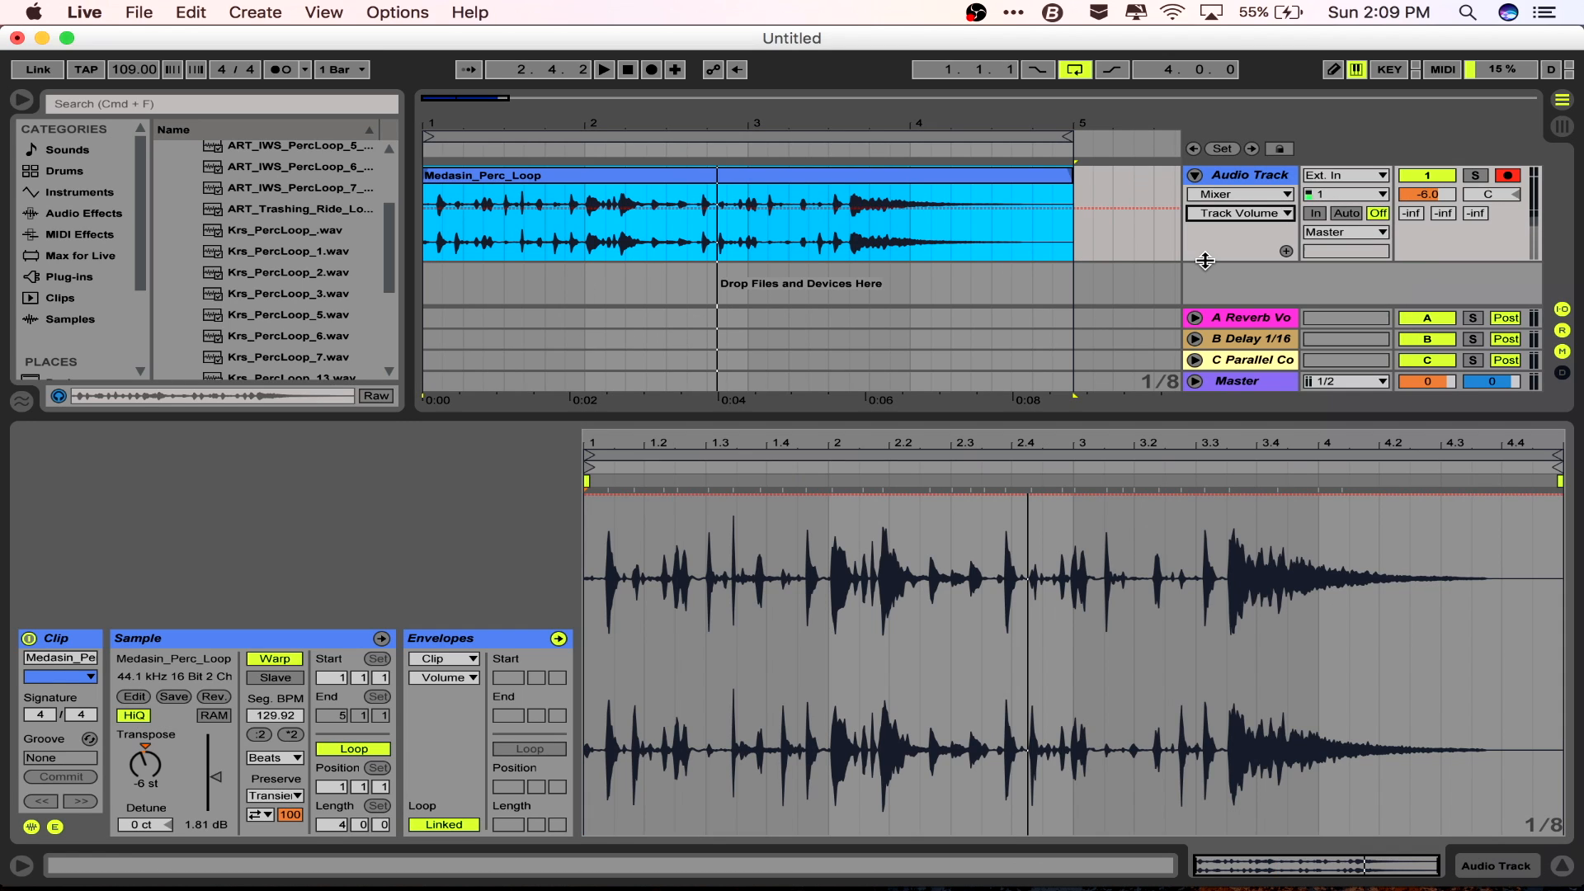
- Draw a Track Volume dip from about 1.2.3 to 2.2.4 with its lowest point near 2.2, and play it from the start
left_click(490, 208)
left_click(667, 208)
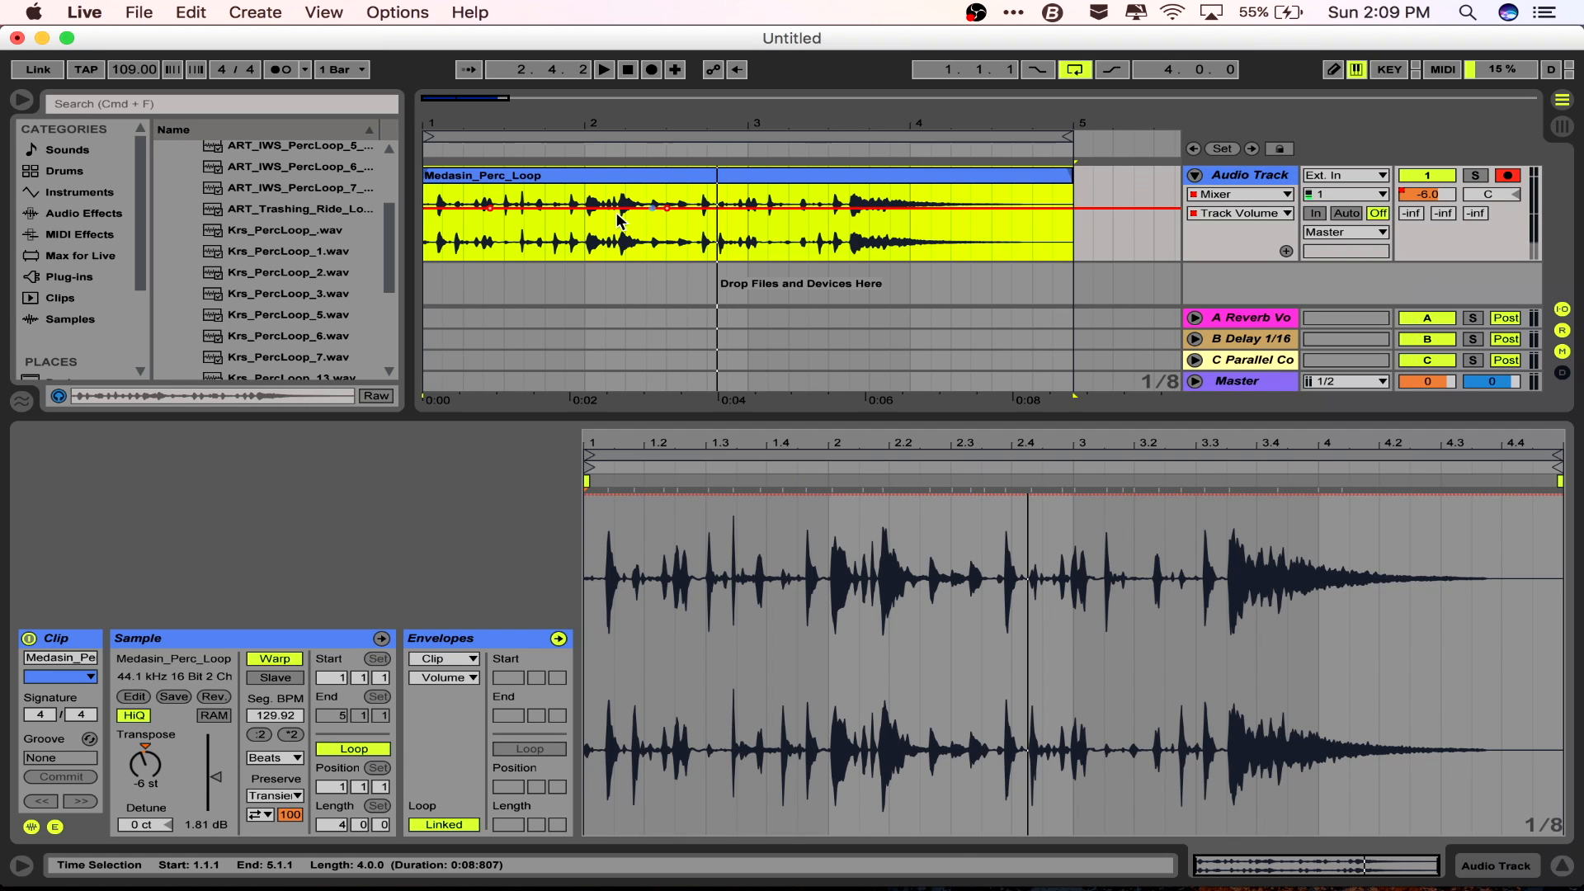
mouse_move(613, 211)
left_click_drag(620, 214, 636, 258)
left_click(608, 242)
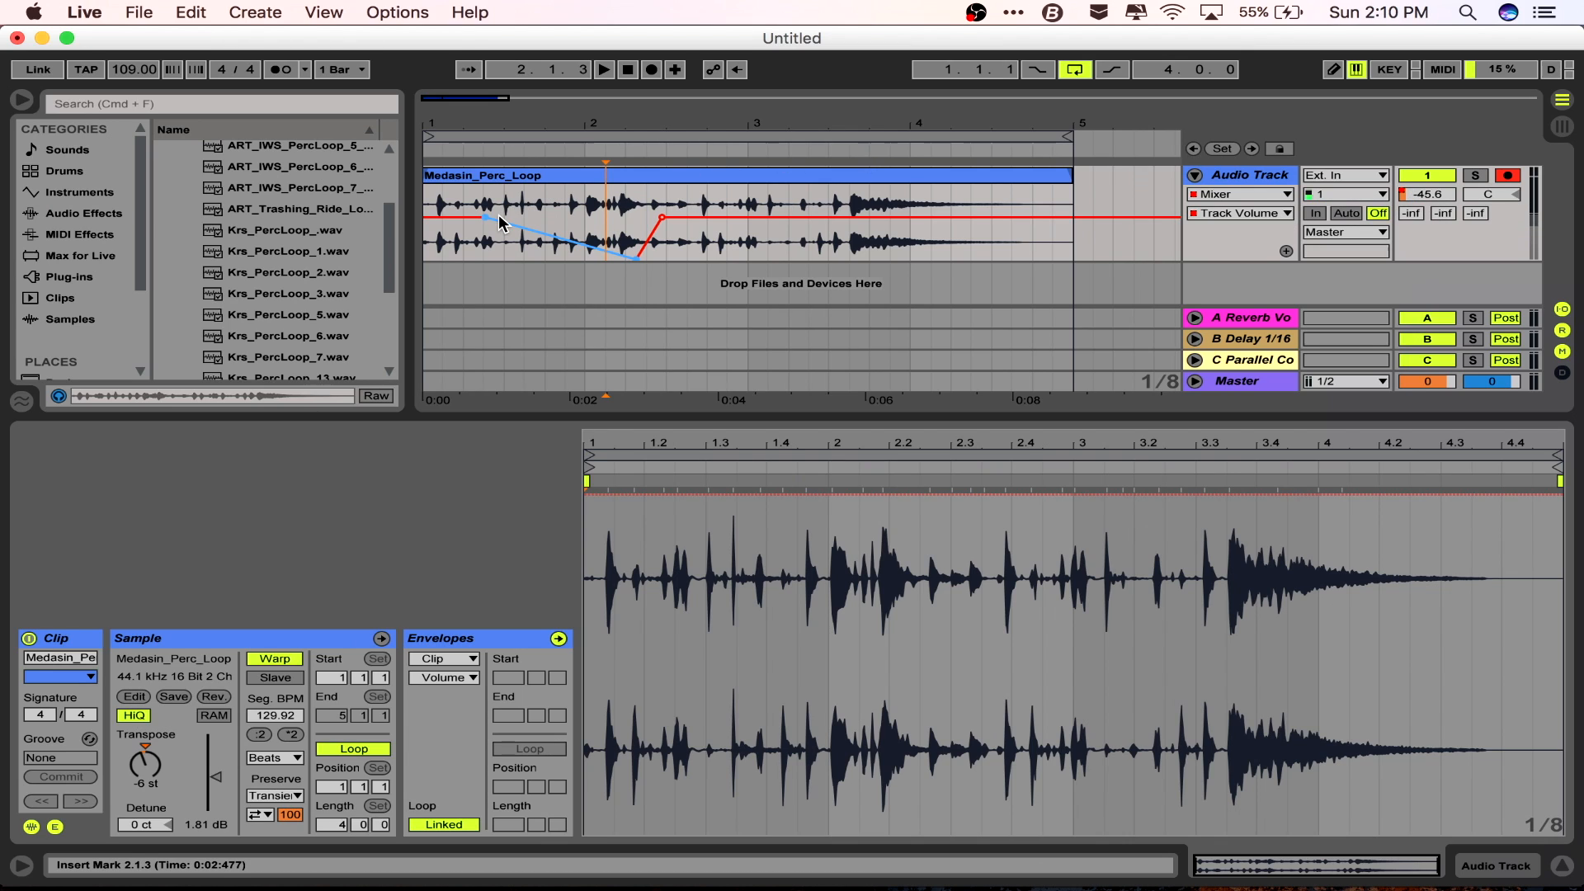
left_click(625, 70)
key("space")
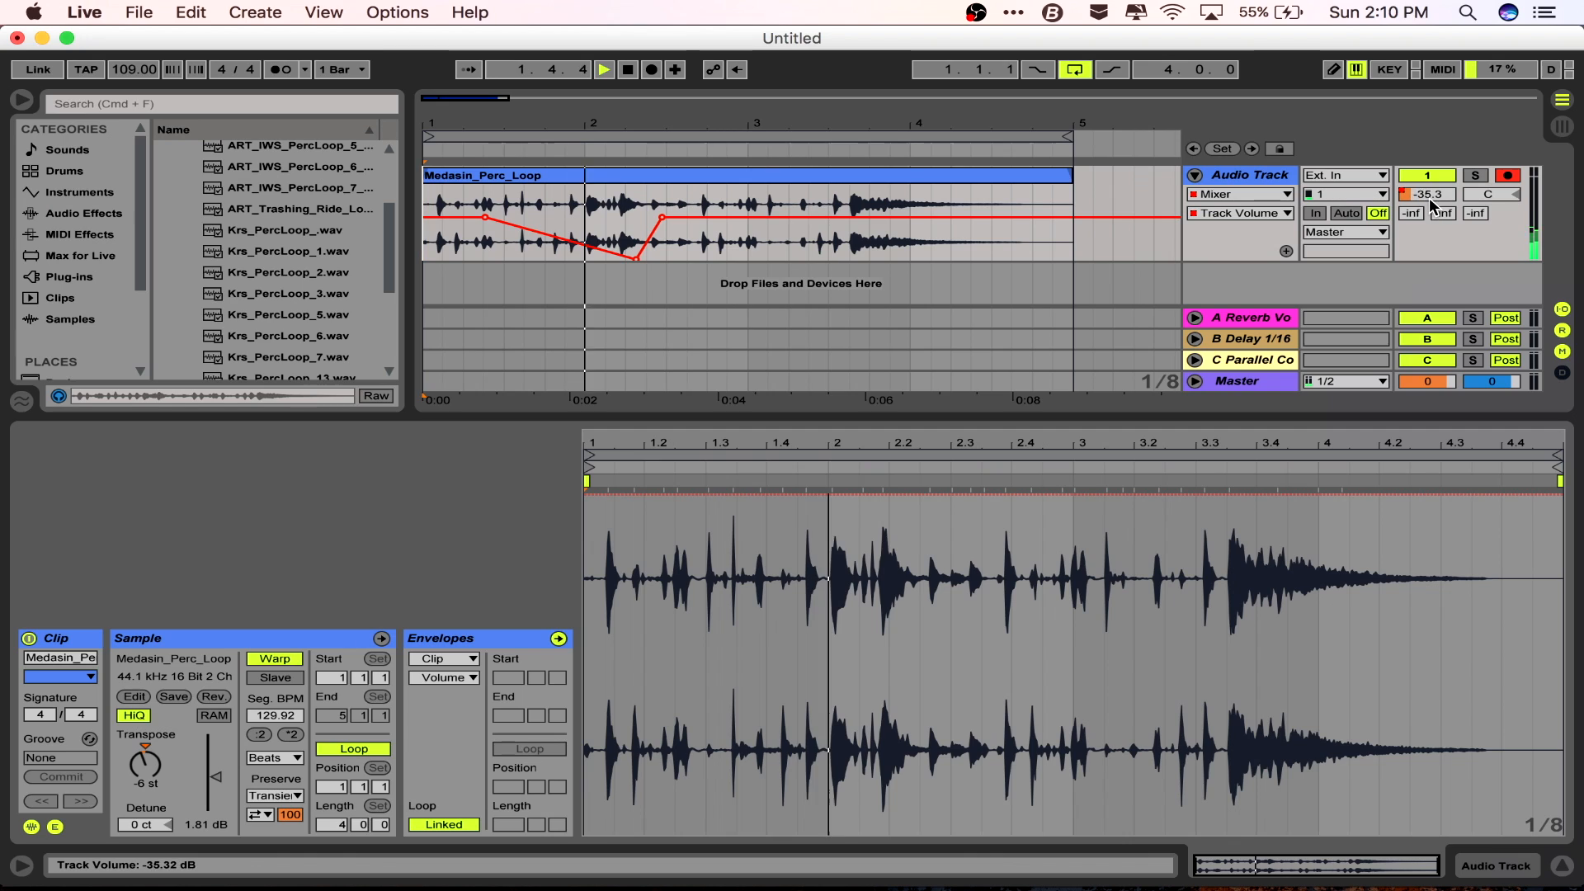
key("space")
- Delete all Track Volume automation breakpoints from Audio Track
left_click(635, 260)
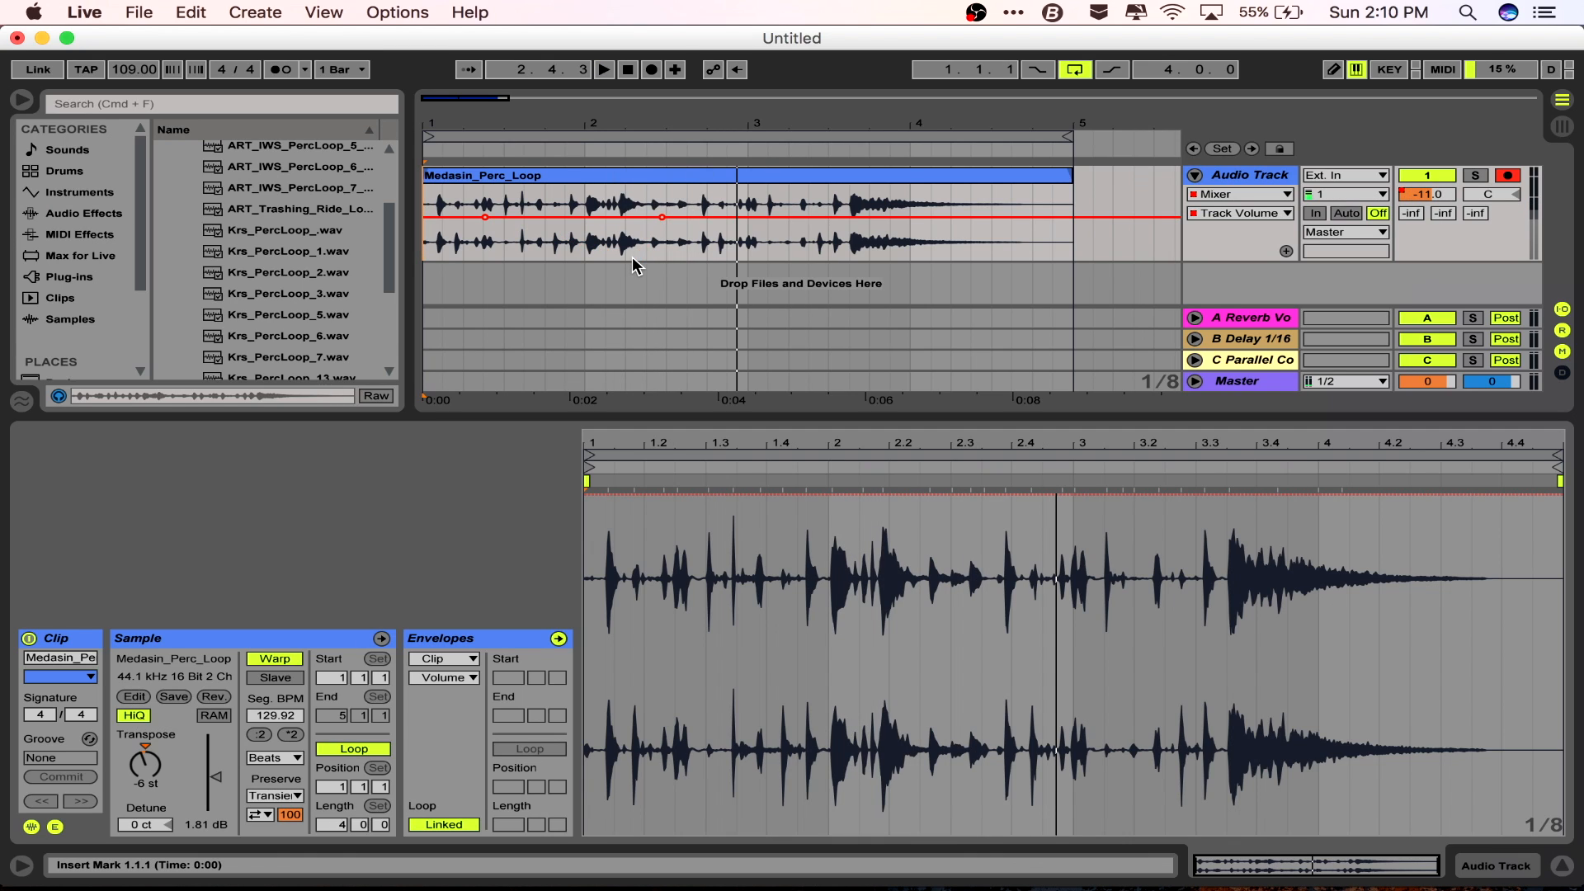
left_click(486, 219)
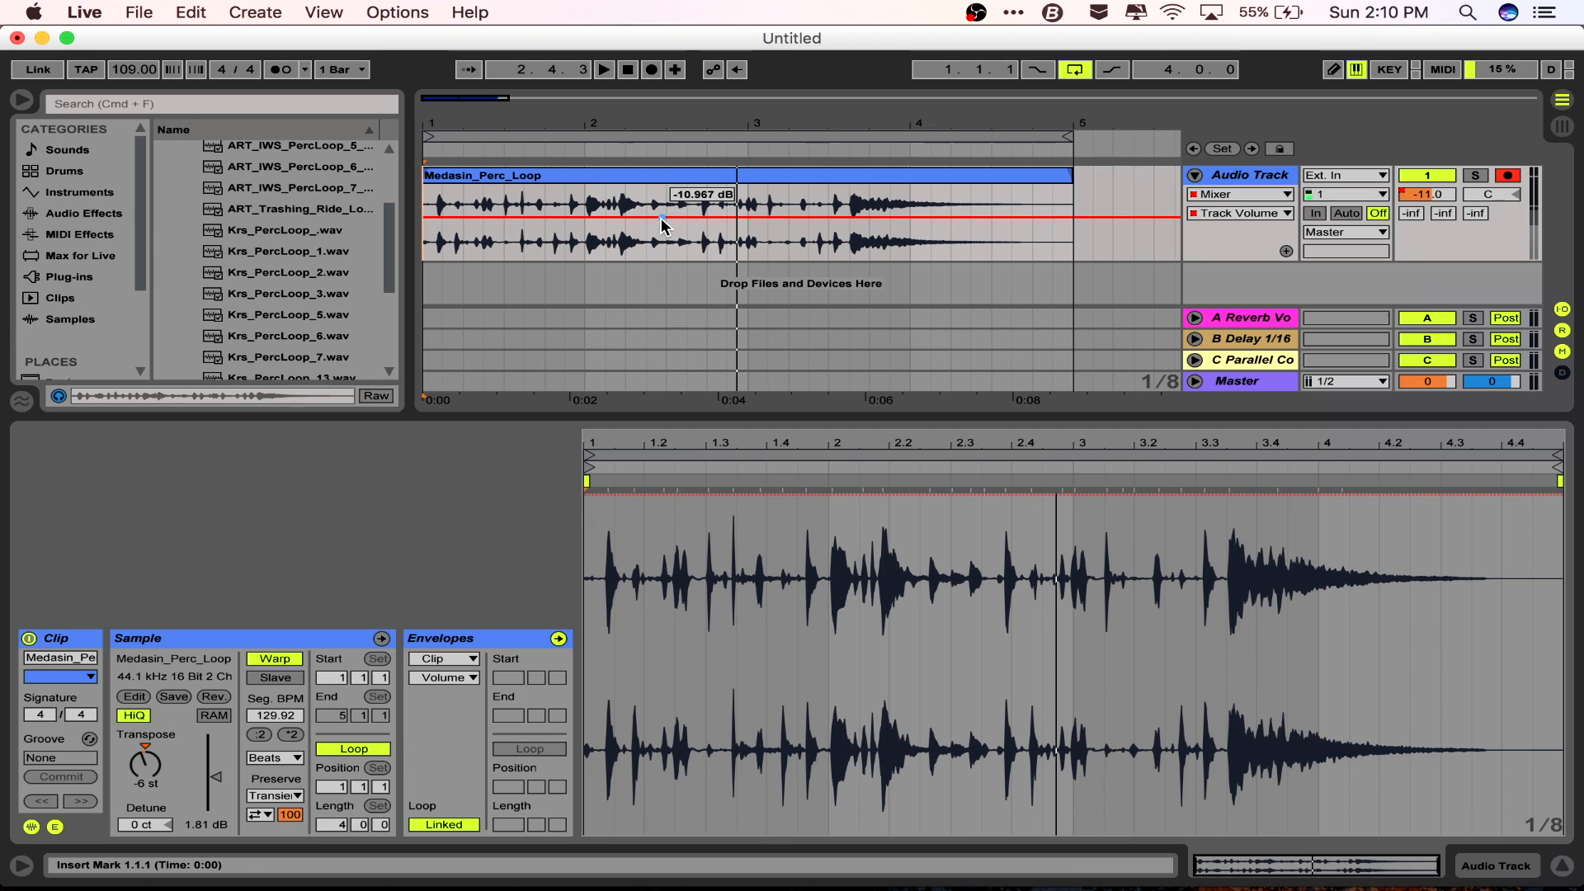
left_click(663, 218)
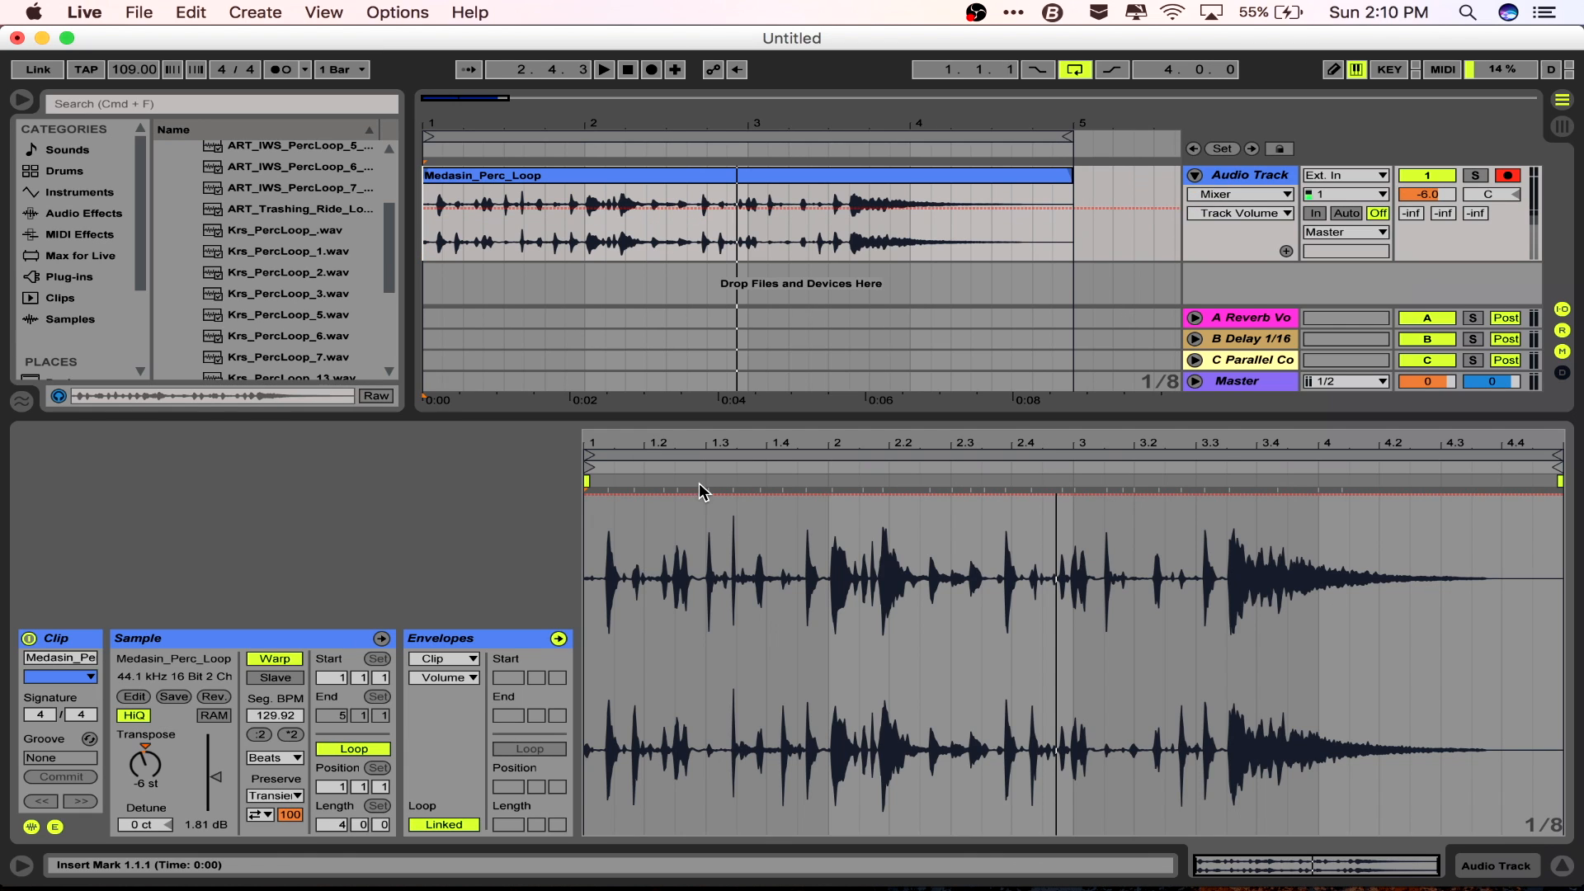
- Draw a dip in the clip's own volume envelope from about 1.3 to 2.4, lowest near 2.3, and play it back
left_click(730, 493)
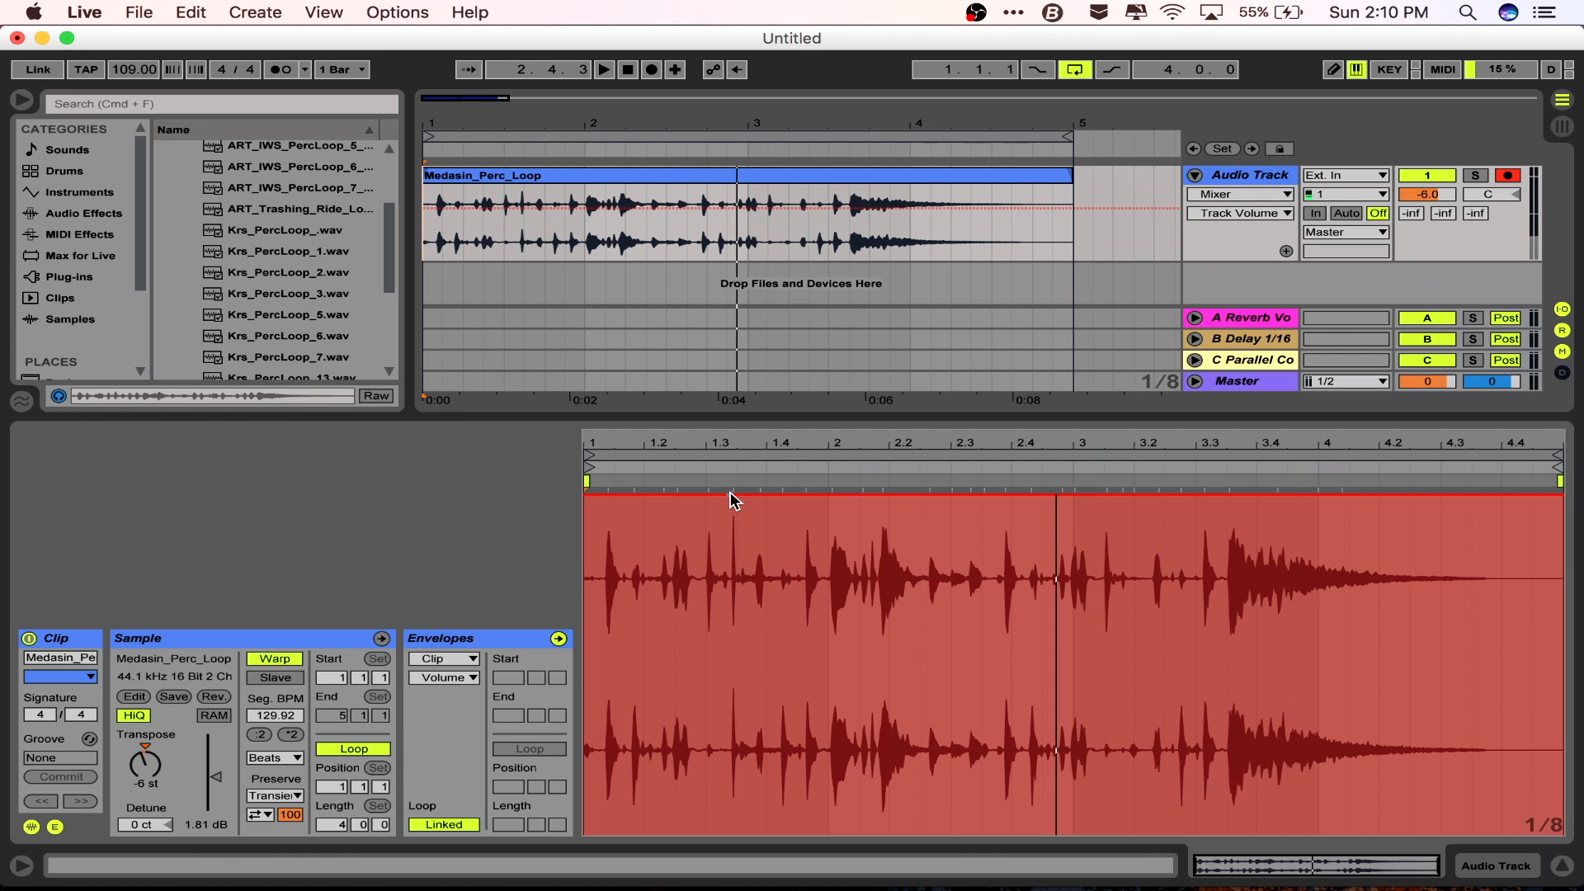
left_click(1016, 494)
left_click_drag(979, 495, 963, 831)
key("space")
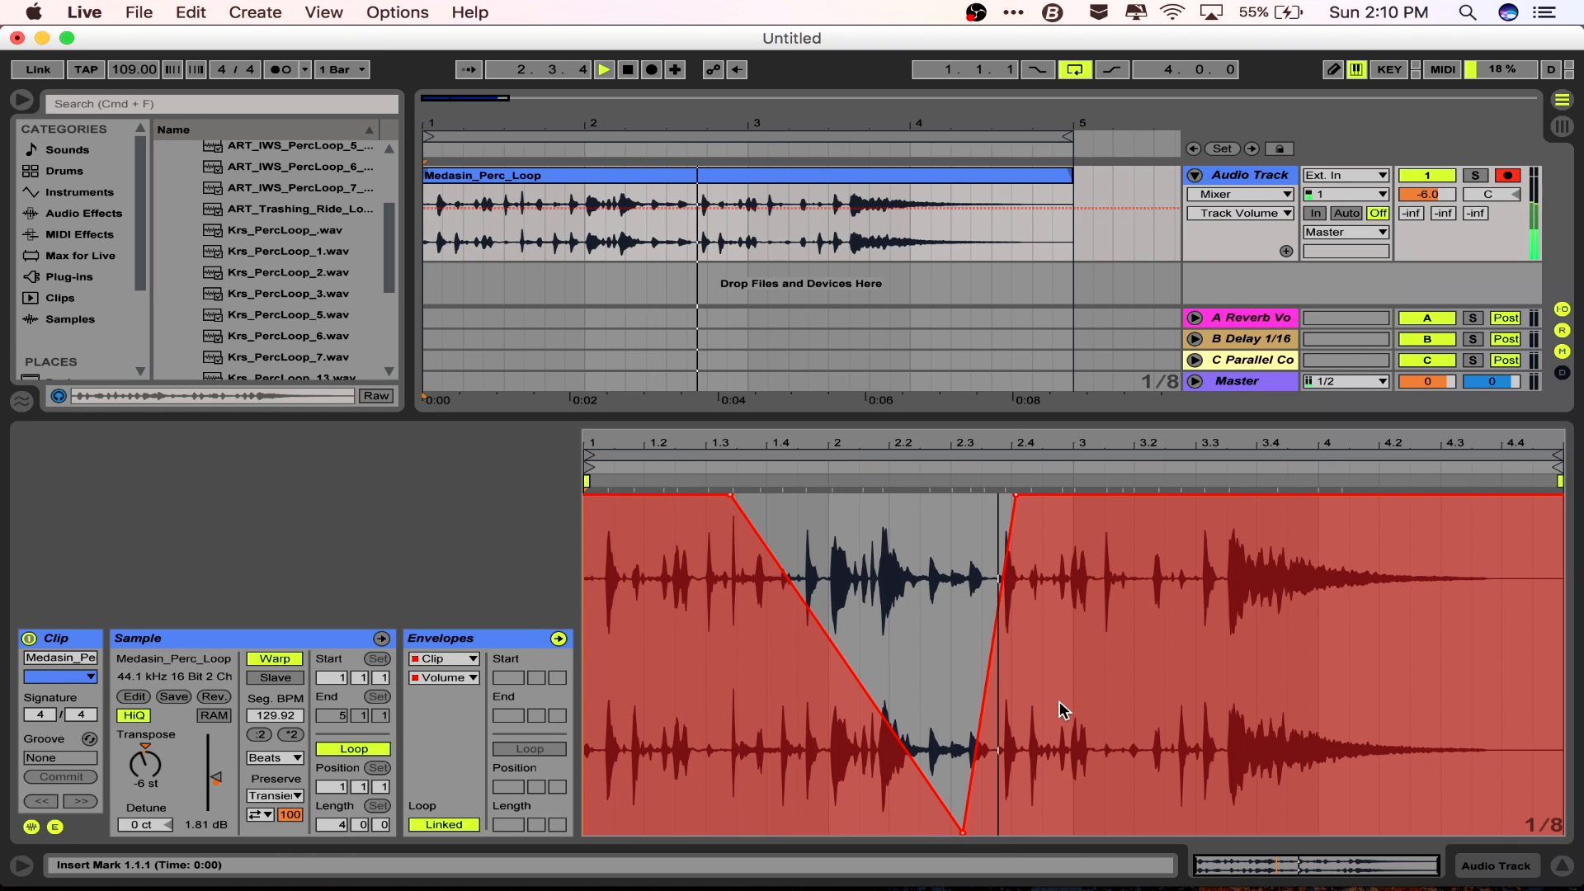
key("space")
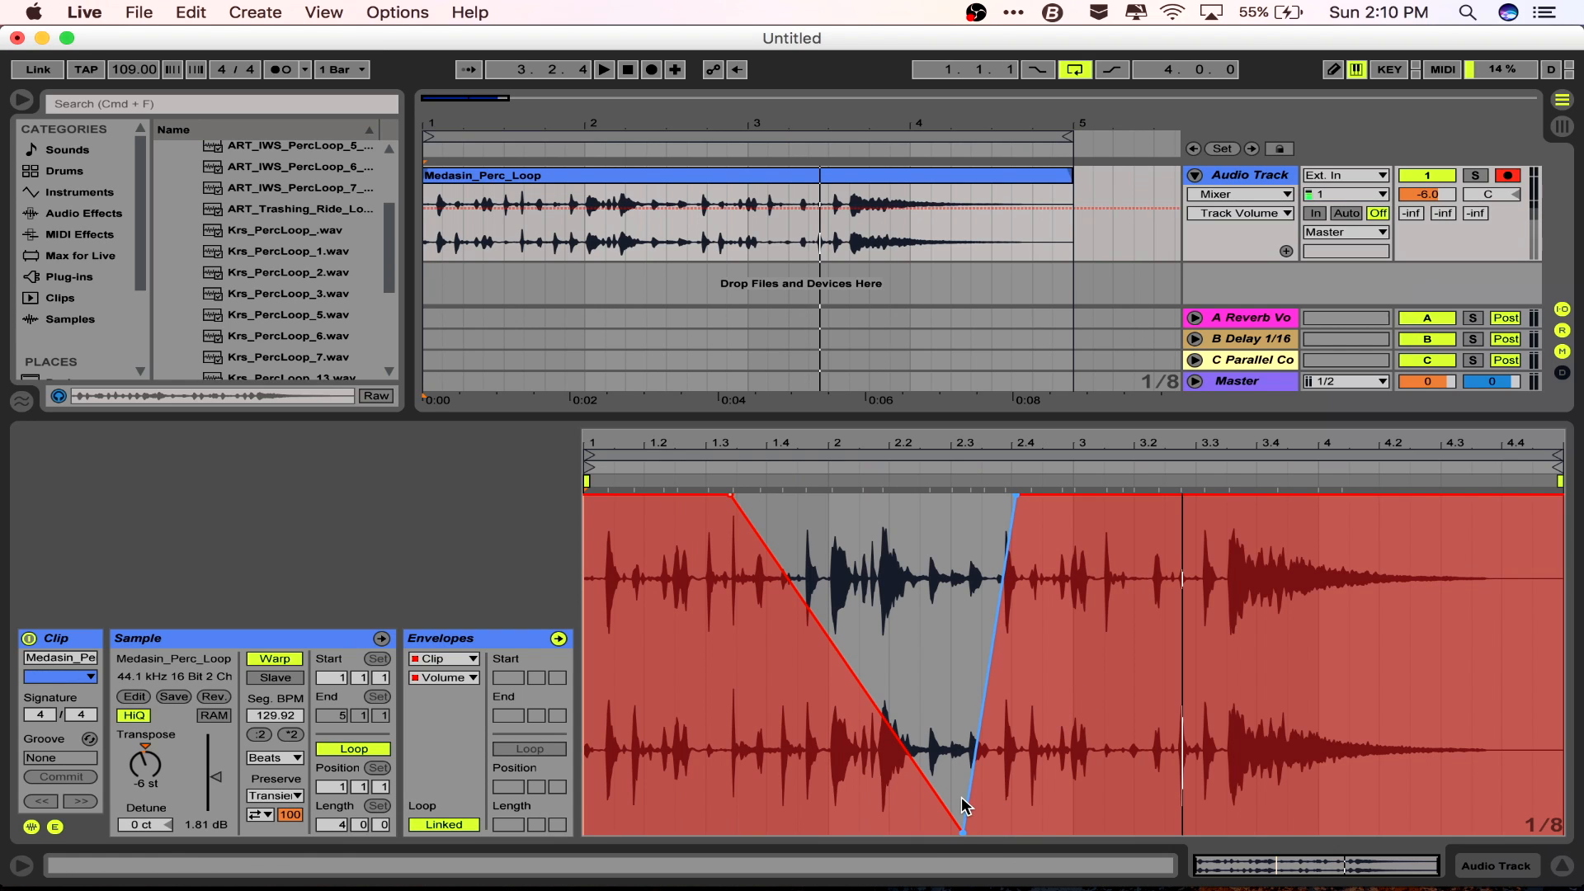
- Delete all breakpoints from the clip's volume envelope
left_click(964, 830)
left_click(1019, 496)
left_click(730, 495)
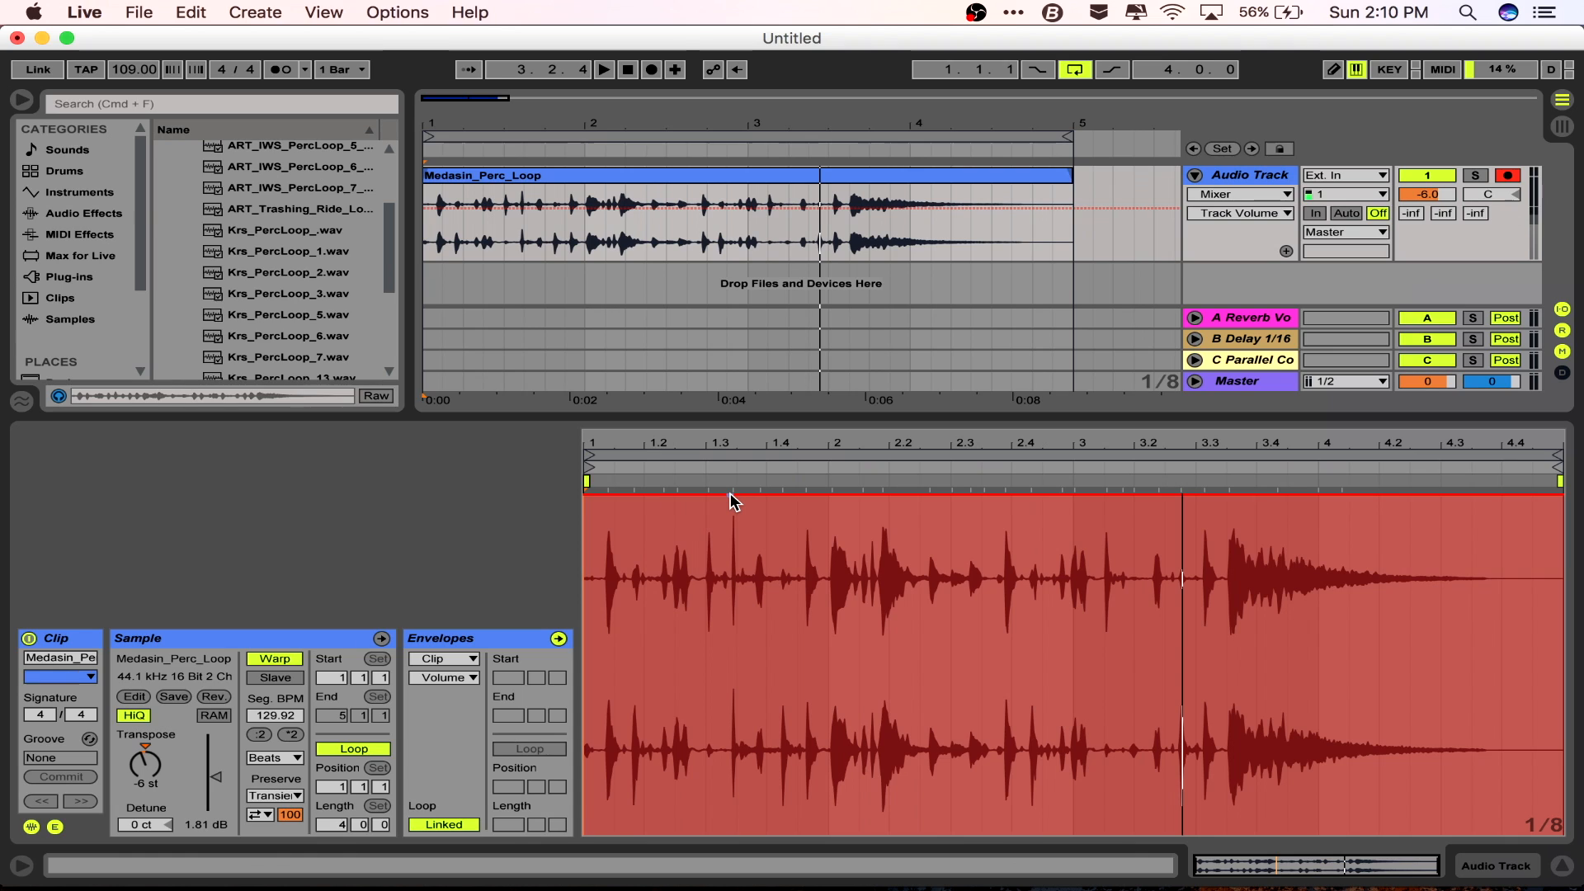
left_click(400, 495)
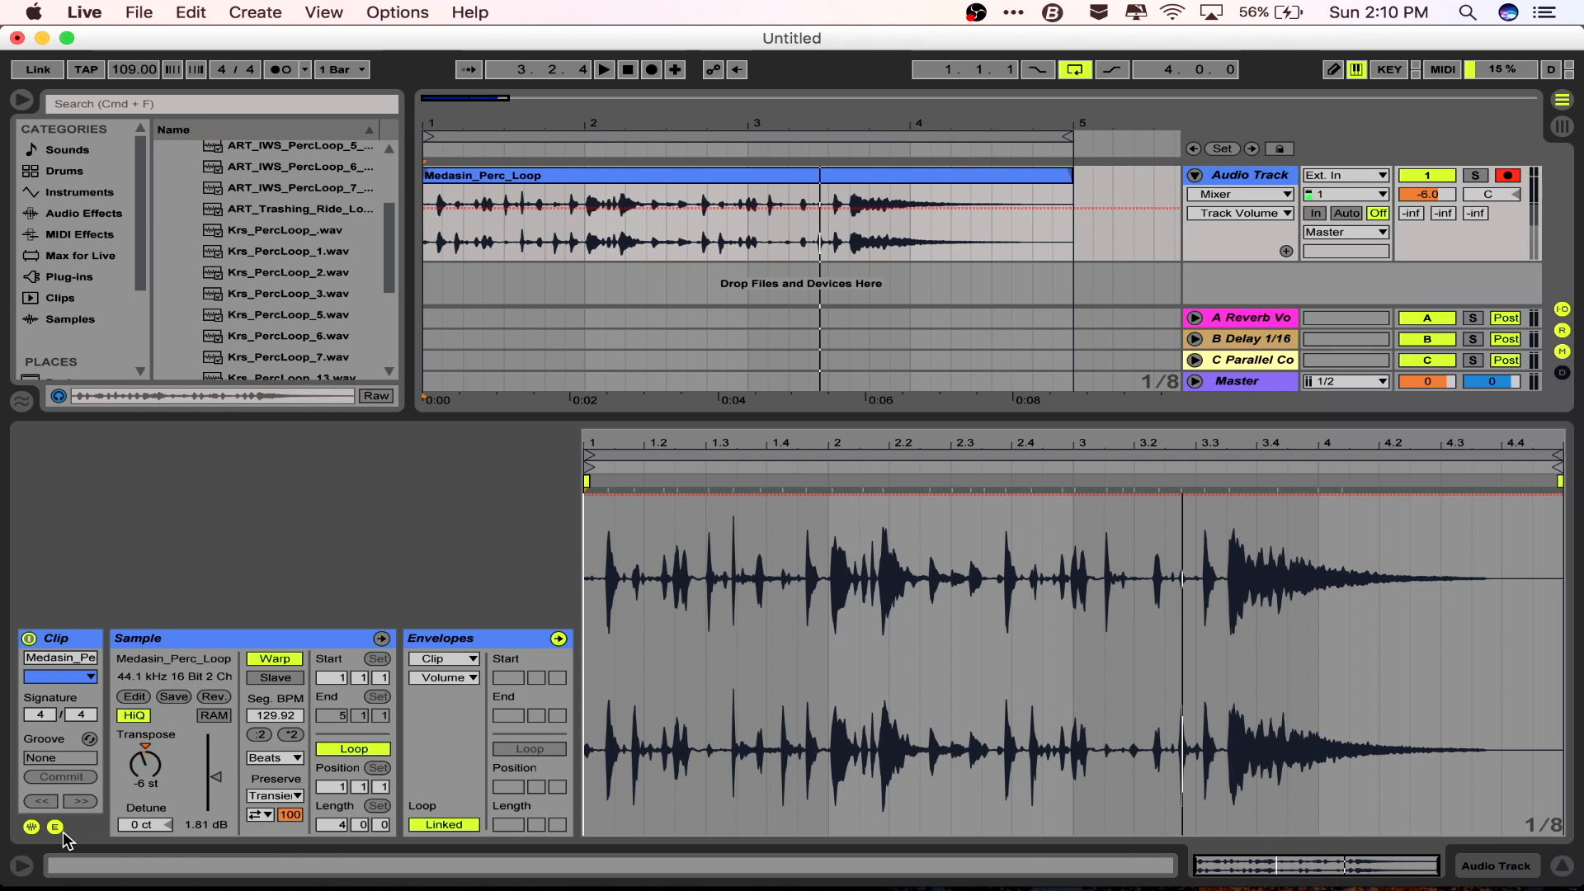
- Hide the Envelopes and Sample boxes of the Medasin_Perc_Loop clip
left_click(55, 826)
left_click(31, 827)
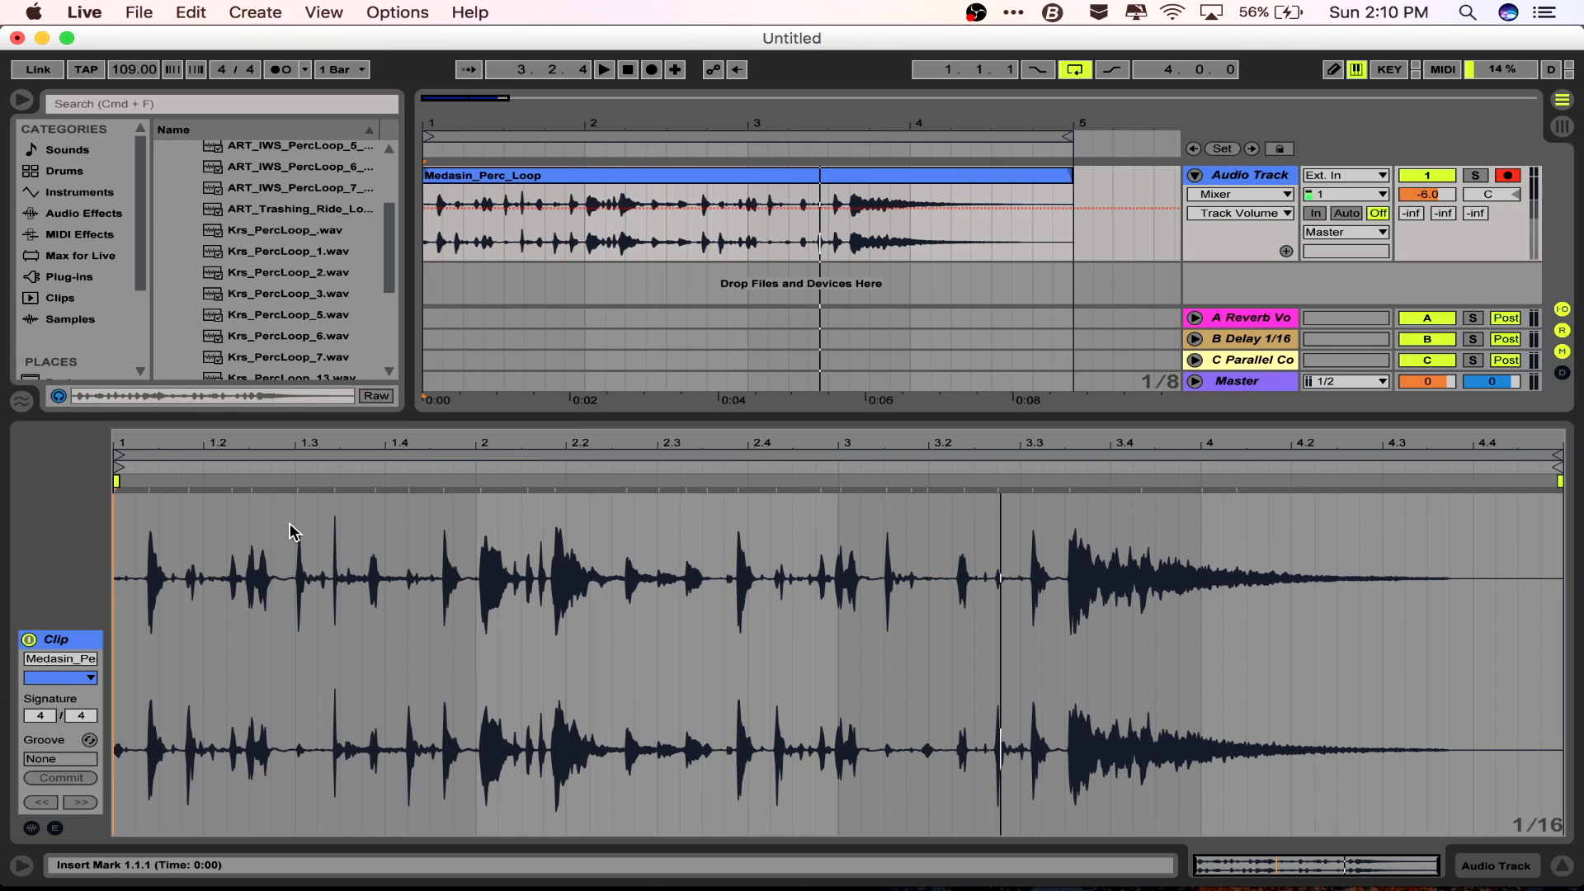